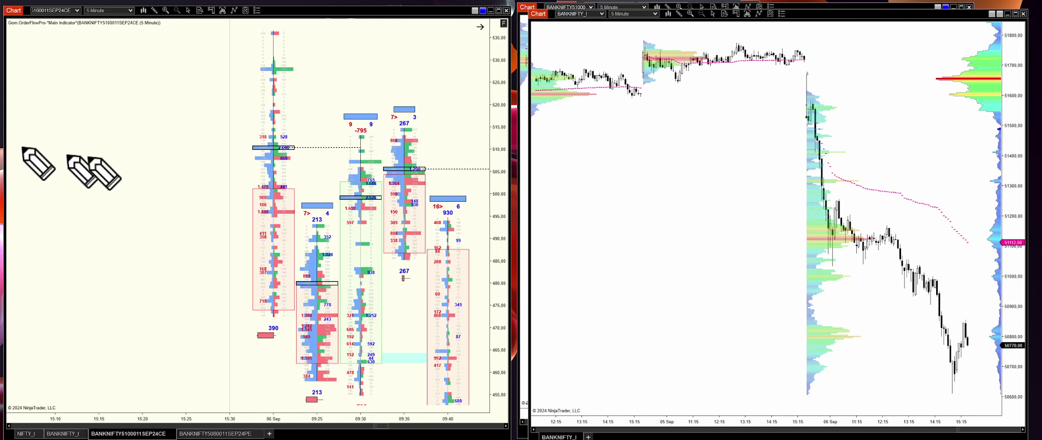
Mark up the charts with a tick near 510, an underline below the indicator title, and an arrow at the BANKNIFTY_I gap-down
left_click_drag(494, 141, 489, 153)
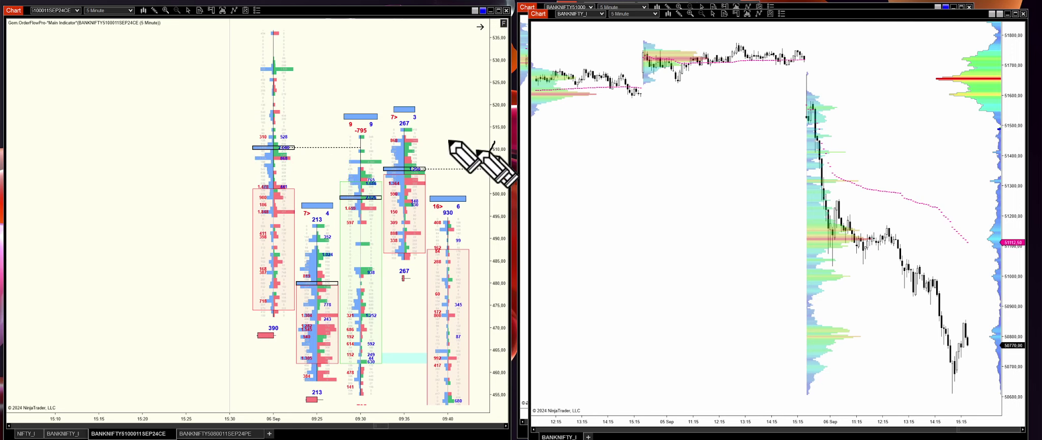
left_click_drag(68, 31, 120, 29)
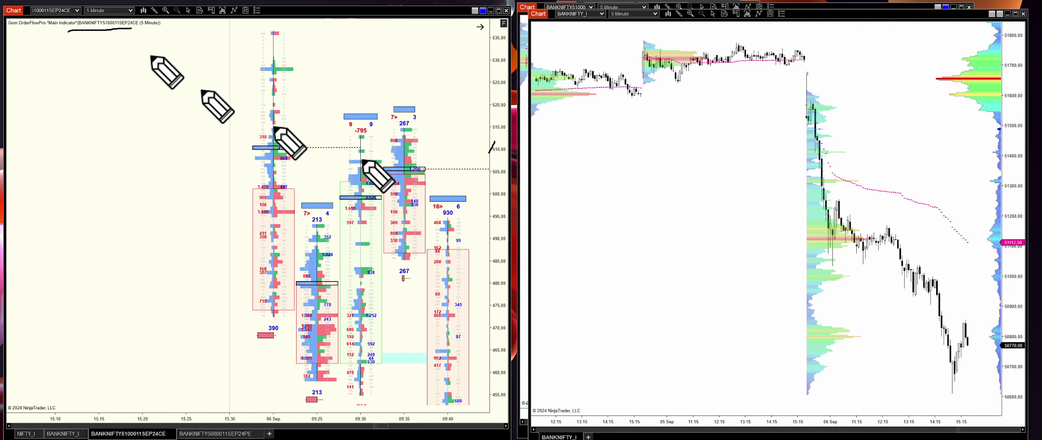
left_click_drag(757, 179, 773, 184)
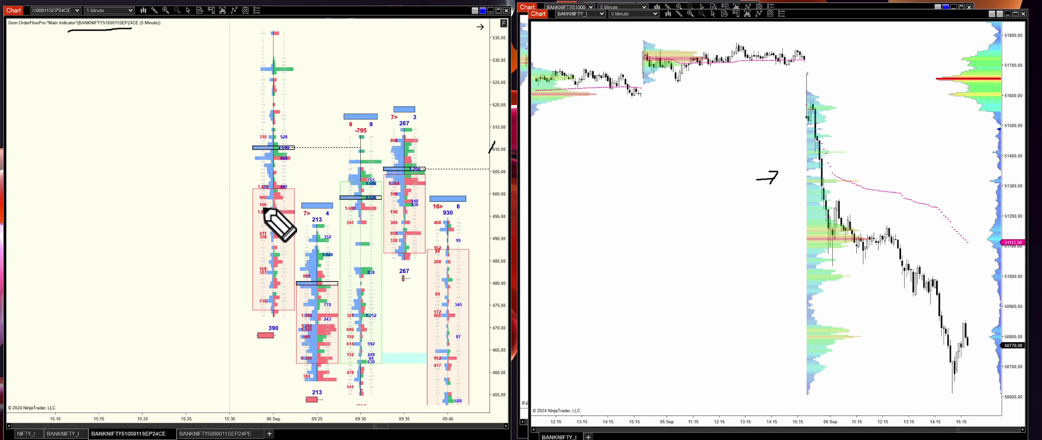
Mark the red imbalance values and the boxed high-volume row in the first 06 Sep footprint bar
left_click_drag(260, 202, 266, 238)
mouse_move(289, 152)
left_mouse_down()
mouse_move(293, 139)
mouse_move(294, 155)
left_mouse_up()
left_click(291, 137)
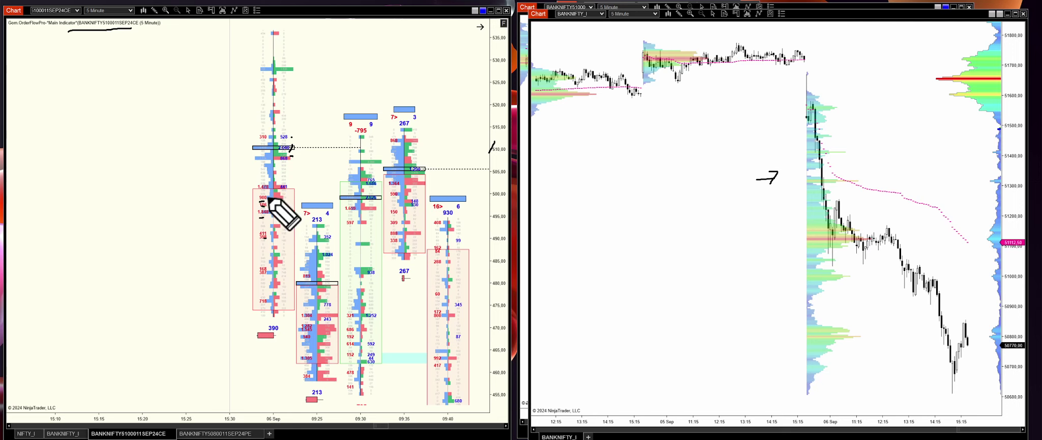
left_click_drag(268, 199, 278, 209)
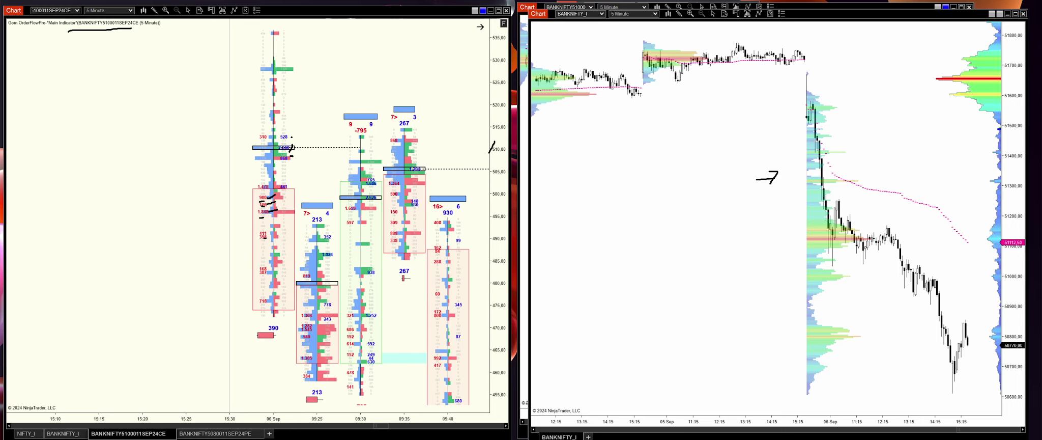
Frame the 1,848 row of the first 06 Sep footprint bar and draw an arrow pointing at it
left_click_drag(243, 419, 182, 420)
left_click_drag(494, 337, 494, 217)
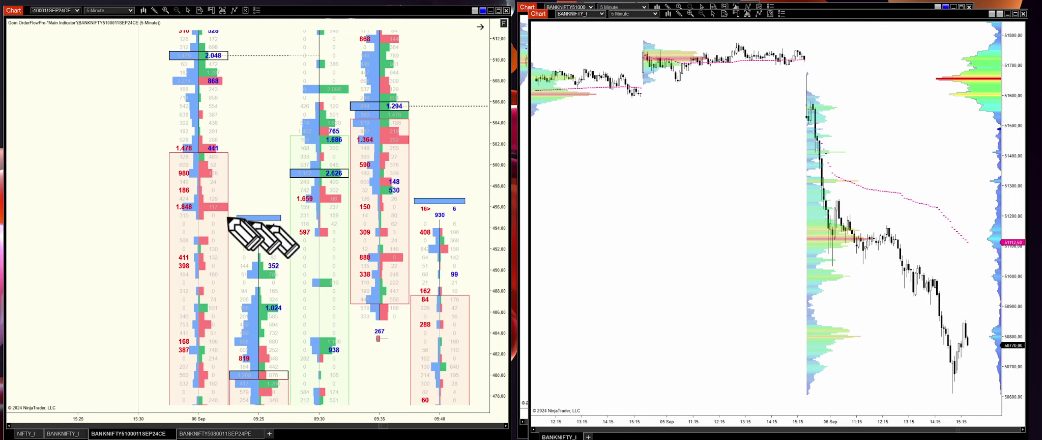
mouse_move(185, 214)
left_mouse_down()
mouse_move(233, 212)
mouse_move(234, 203)
mouse_move(165, 207)
left_mouse_up()
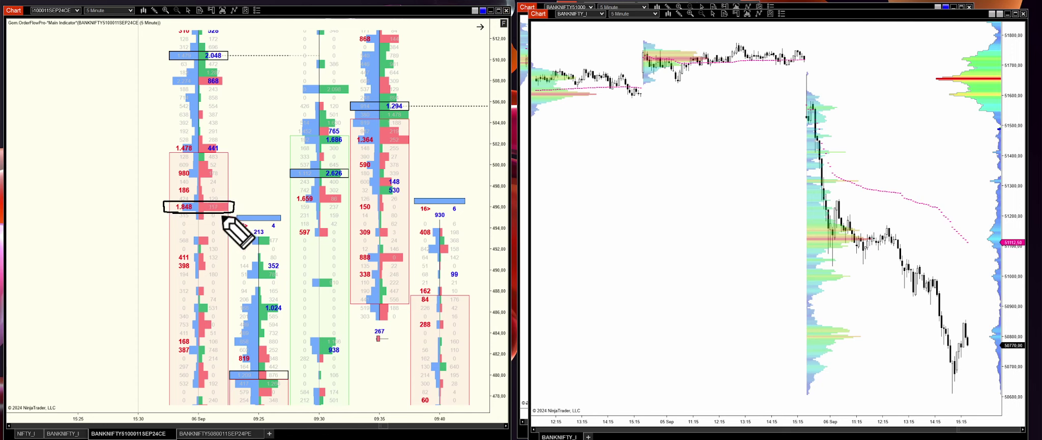
left_click_drag(229, 206, 244, 201)
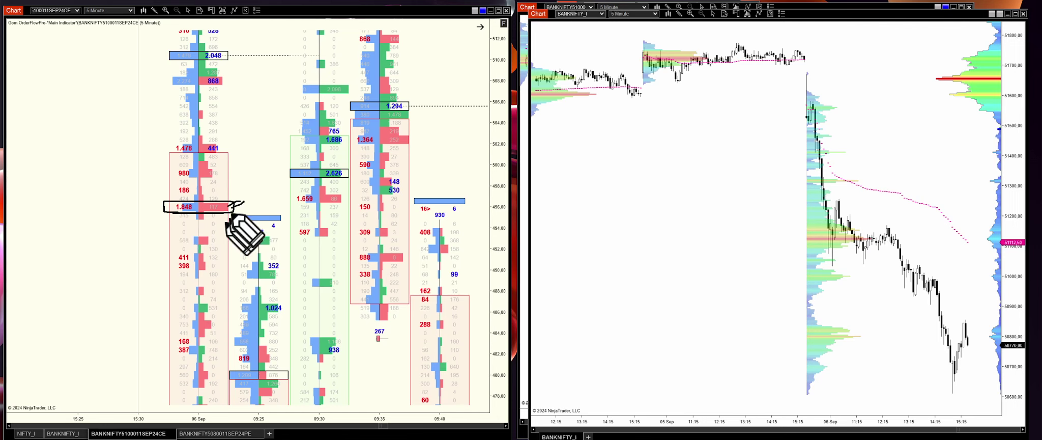
left_click_drag(157, 216, 163, 213)
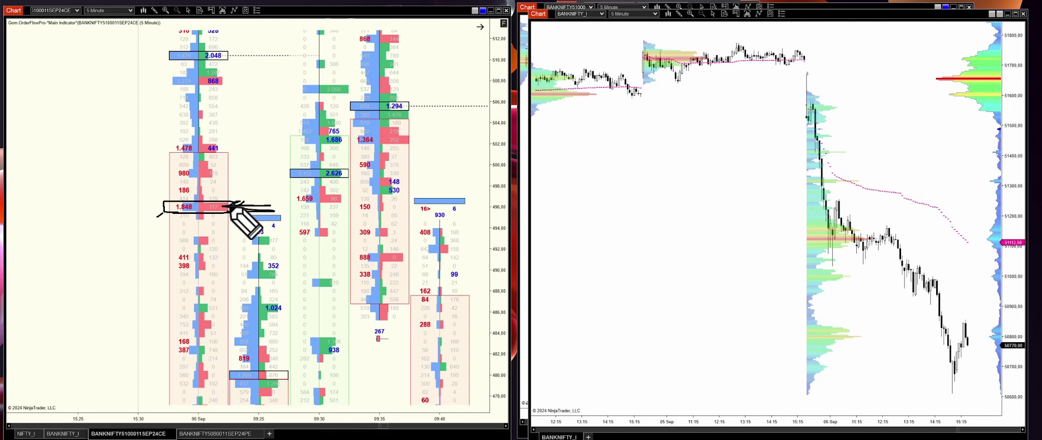
Bracket the 05 Sep price range on the BANKNIFTY_I chart with lines below and above, and clear the annotations
left_click_drag(659, 88, 780, 79)
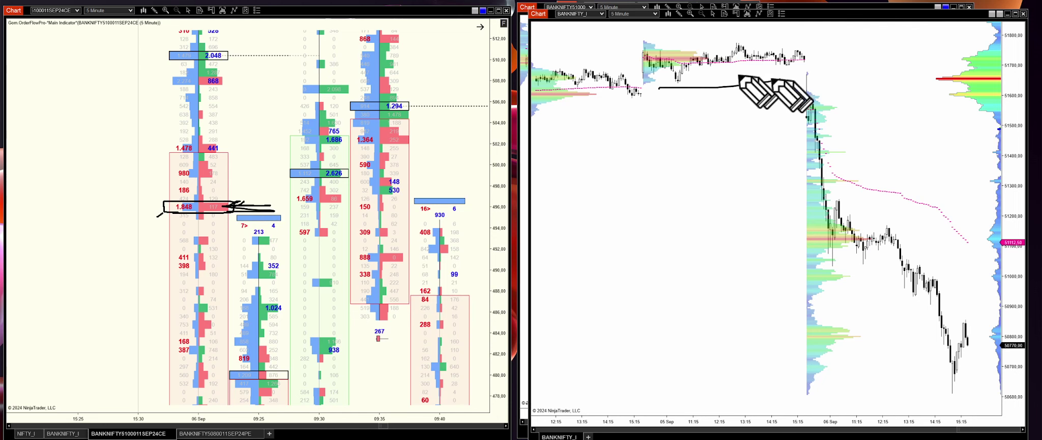
left_click_drag(628, 41, 794, 40)
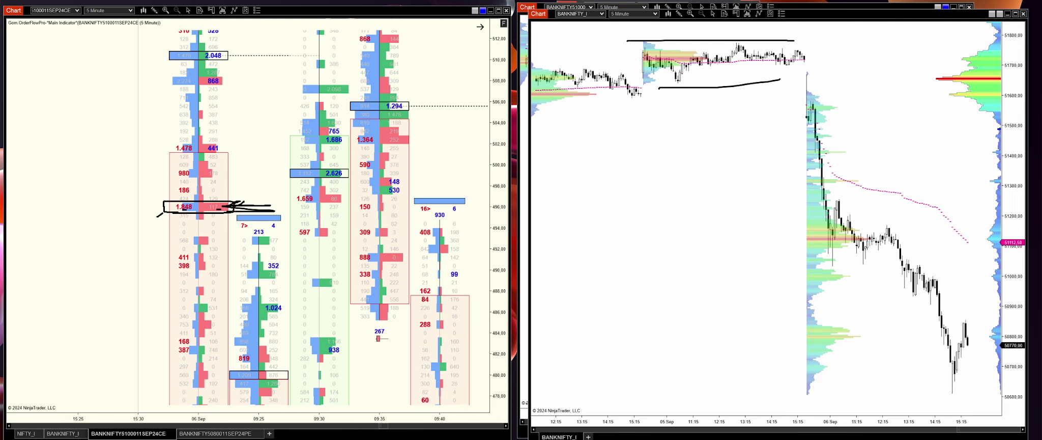
key("Escape")
Underline the 2,048, 868, 441 and 980 rows in the first 06 Sep footprint bar
left_click_drag(182, 62, 211, 61)
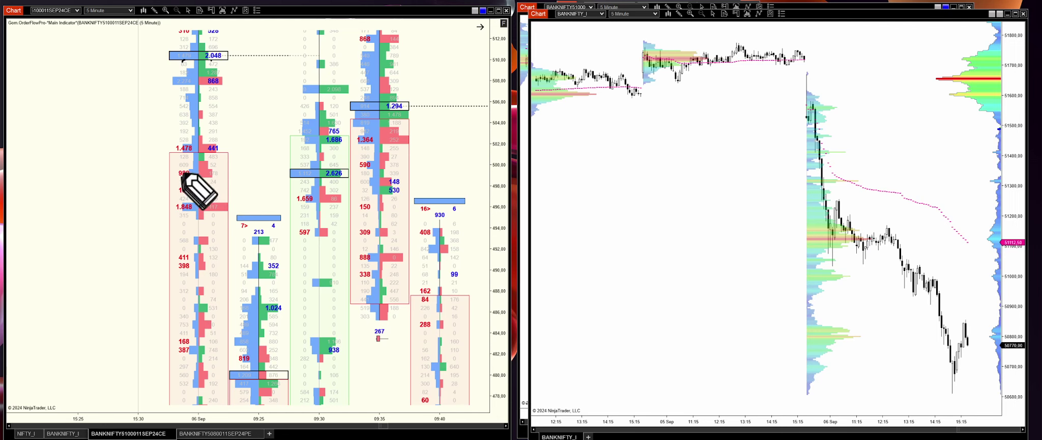
left_click_drag(177, 179, 189, 178)
left_click_drag(204, 152, 223, 153)
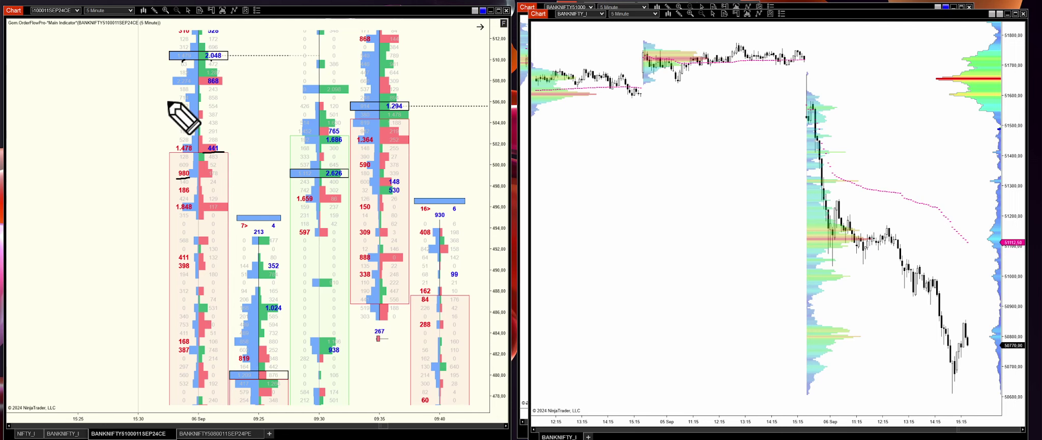
mouse_move(183, 60)
left_mouse_down()
mouse_move(161, 80)
mouse_move(183, 82)
left_mouse_up()
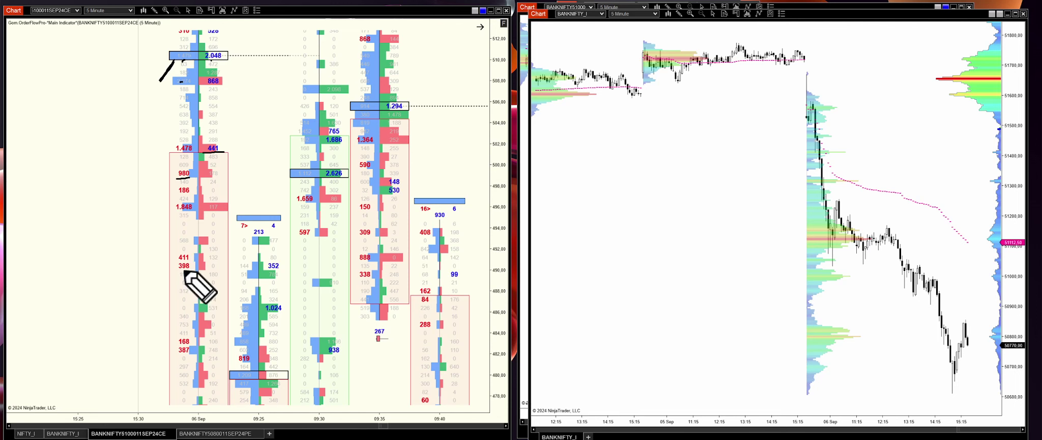
Mark both sides of the 1,848 row, circle the 2,048 row in the first footprint bar, and clear the annotations
left_click_drag(185, 211, 189, 212)
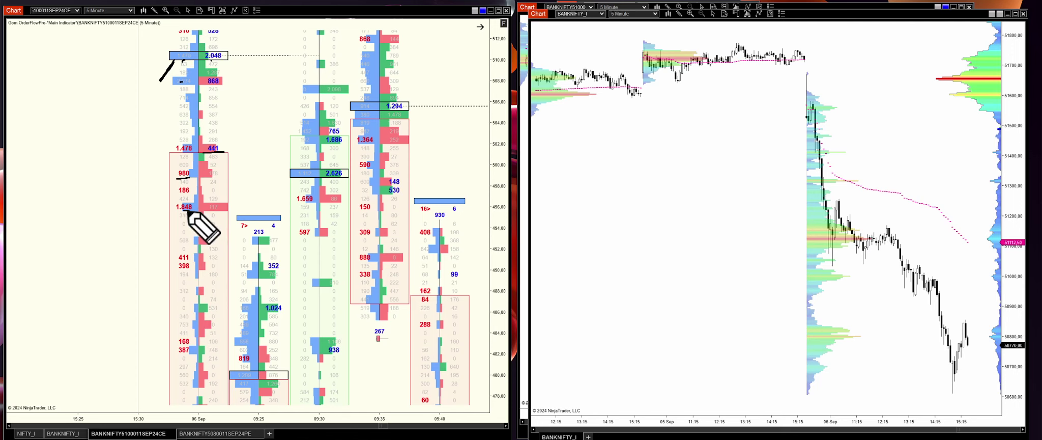
left_click_drag(172, 213, 147, 224)
left_click_drag(224, 208, 250, 202)
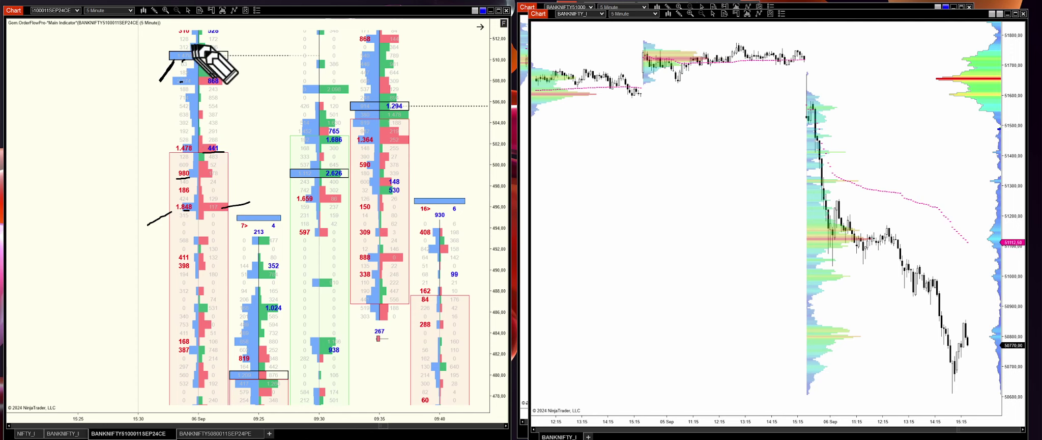
mouse_move(206, 49)
left_mouse_down()
mouse_move(153, 64)
mouse_move(229, 65)
mouse_move(209, 48)
mouse_move(249, 57)
left_mouse_up()
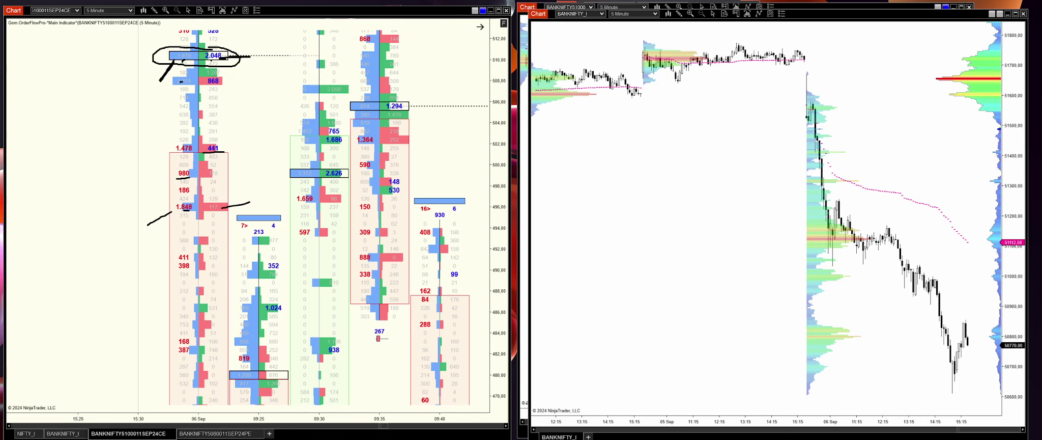
key("Escape")
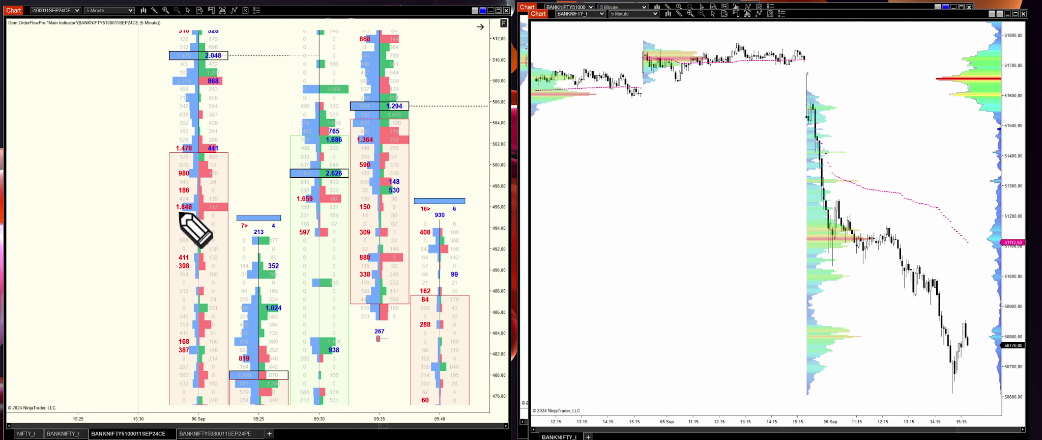
Box the 1,848 row of the first footprint bar again and draw a pointer line beside it
mouse_move(176, 210)
left_mouse_down()
mouse_move(224, 212)
mouse_move(227, 195)
mouse_move(155, 195)
mouse_move(182, 212)
left_mouse_up()
left_click(215, 196)
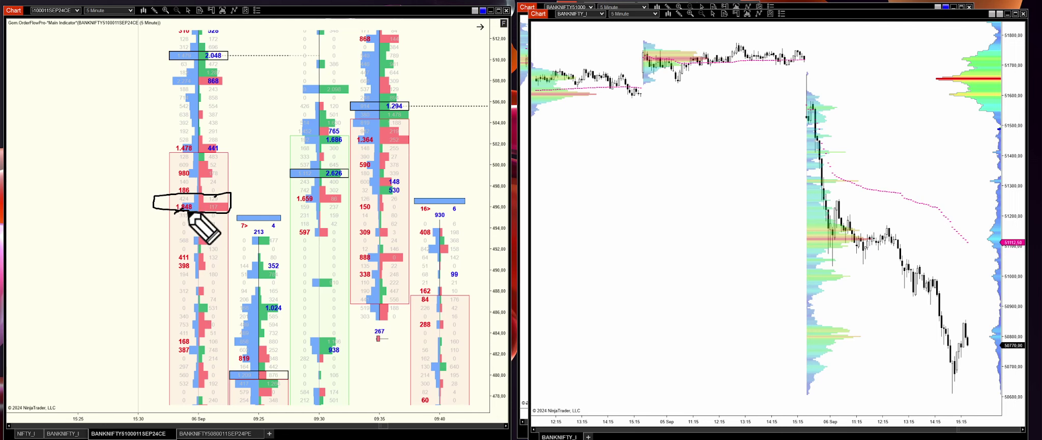
left_click_drag(237, 199, 223, 209)
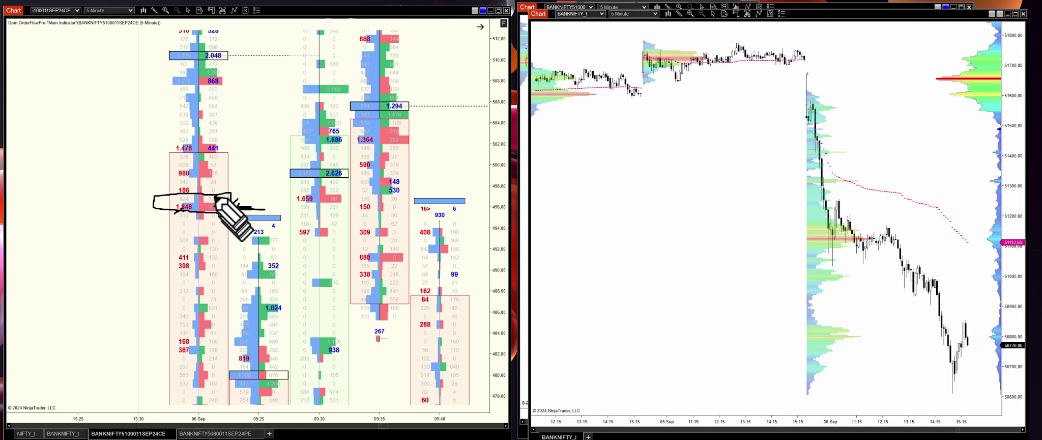
Circle the 2,048 to 868 rows of the first footprint bar, add pointer strokes, and erase all annotations
mouse_move(192, 42)
left_mouse_down()
mouse_move(130, 62)
mouse_move(169, 87)
mouse_move(239, 72)
mouse_move(188, 41)
left_mouse_up()
left_click_drag(160, 65, 136, 79)
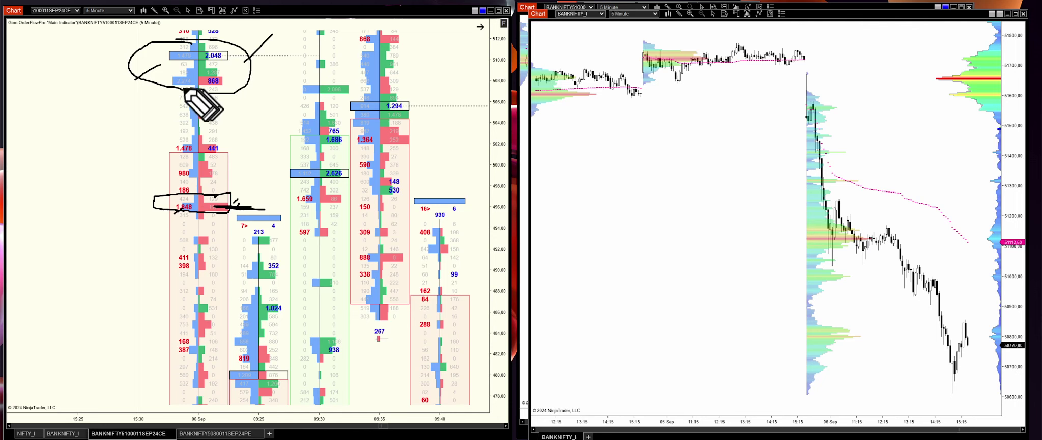
left_click_drag(164, 65, 179, 53)
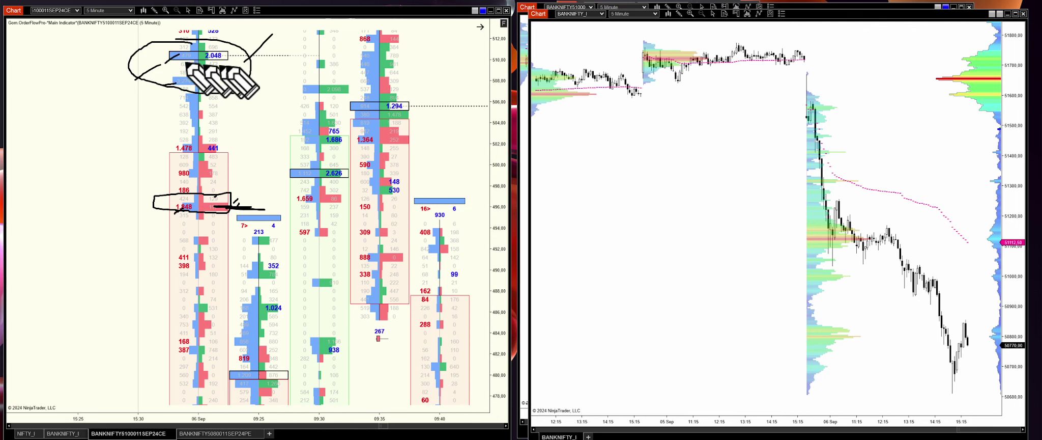
left_click_drag(238, 77, 225, 81)
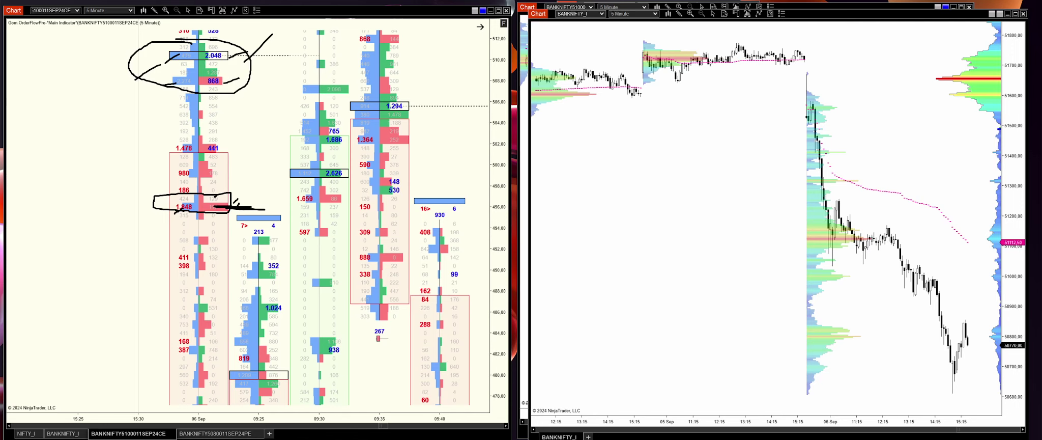
key("e")
Draw a rectangular frame around the 2,048 to 868 rows of the first footprint bar and mark its ask values
mouse_move(159, 45)
left_mouse_down()
mouse_move(157, 78)
mouse_move(231, 93)
mouse_move(261, 57)
mouse_move(133, 52)
left_mouse_up()
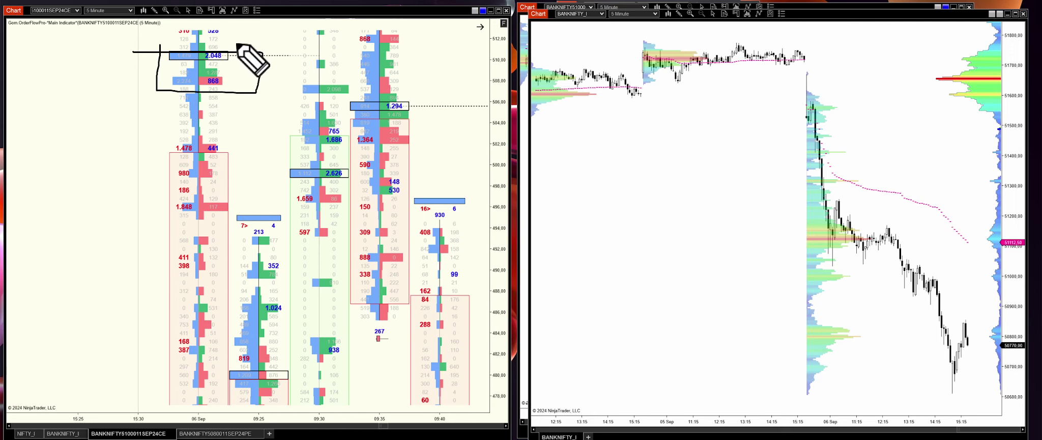
left_click_drag(239, 41, 229, 76)
left_click(224, 32)
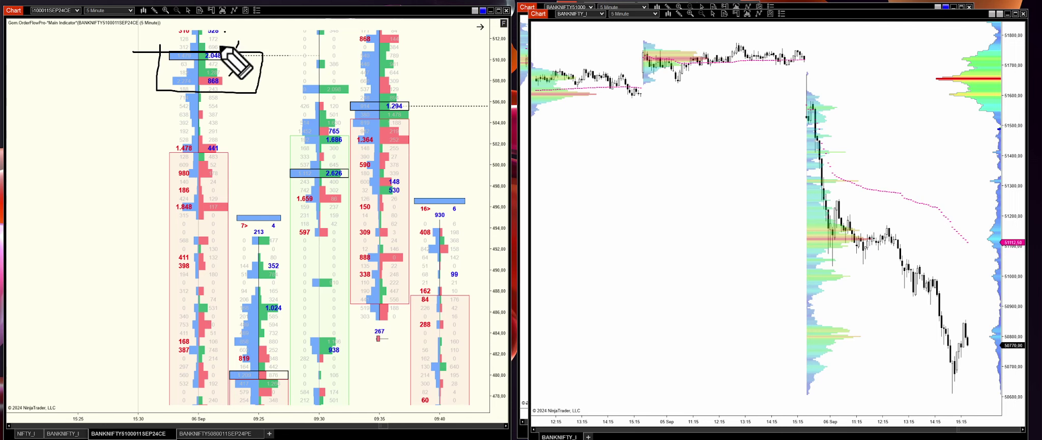
left_click(212, 63)
left_click_drag(217, 62, 227, 60)
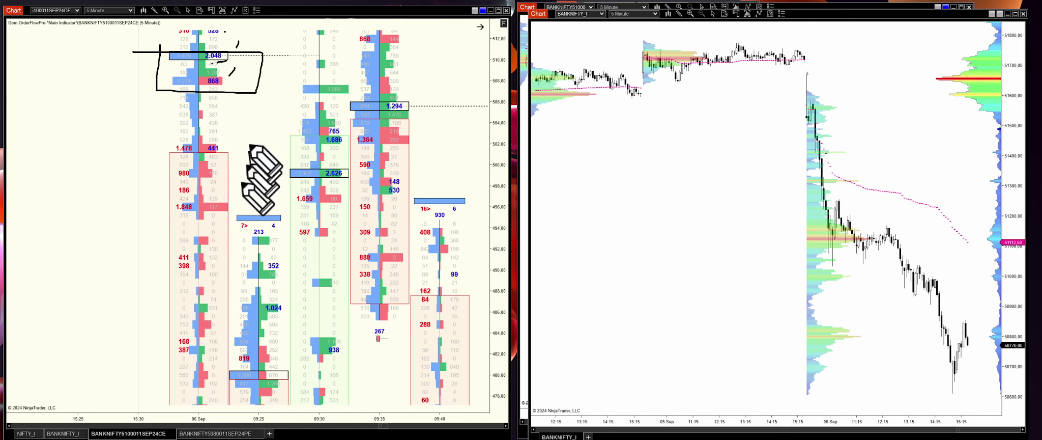
Sketch a price path falling beside the first footprint bar and rising to the 09:30 bar, and erase all annotations
left_click_drag(261, 118, 229, 167)
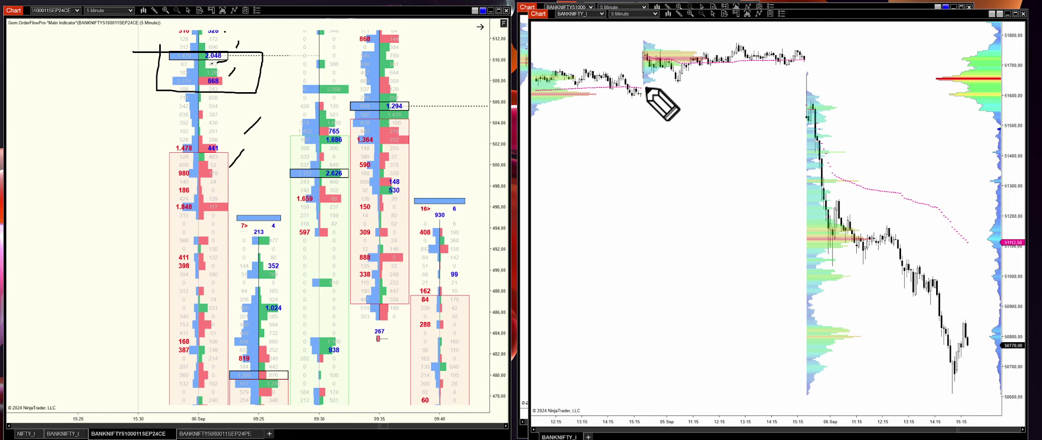
mouse_move(246, 131)
left_mouse_down()
mouse_move(230, 331)
mouse_move(325, 129)
left_mouse_up()
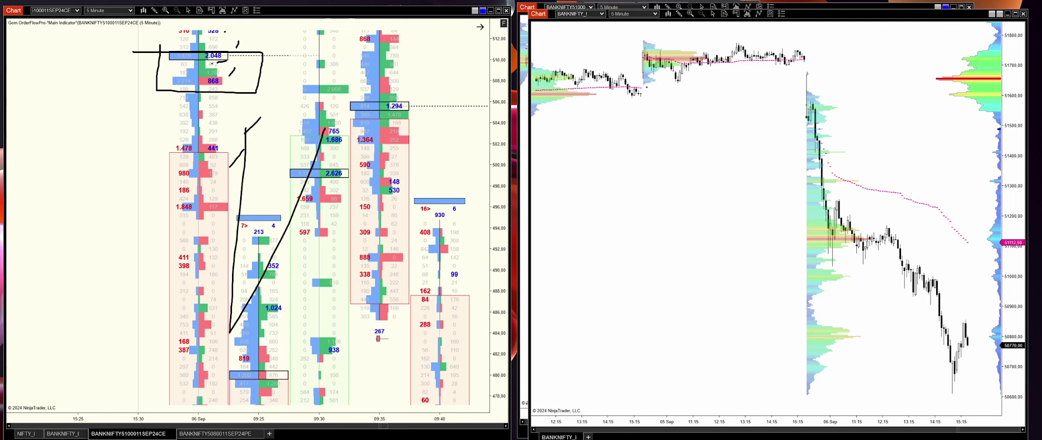
key("e")
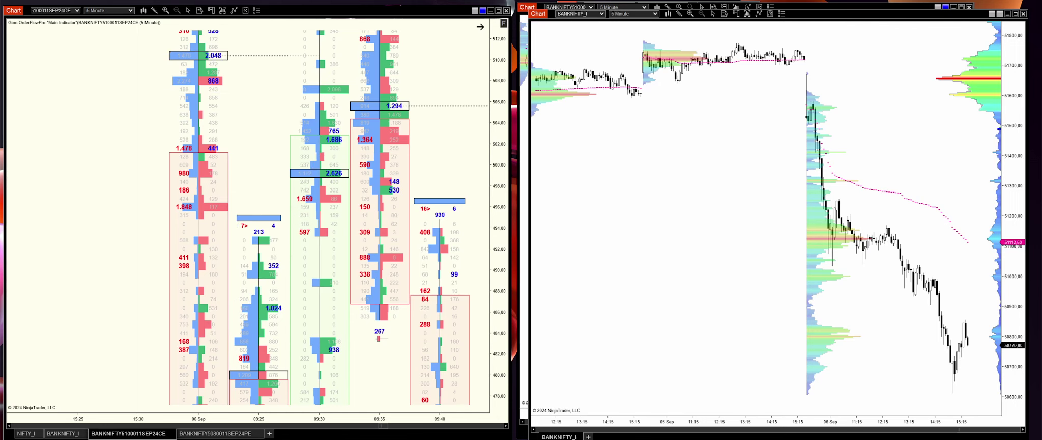
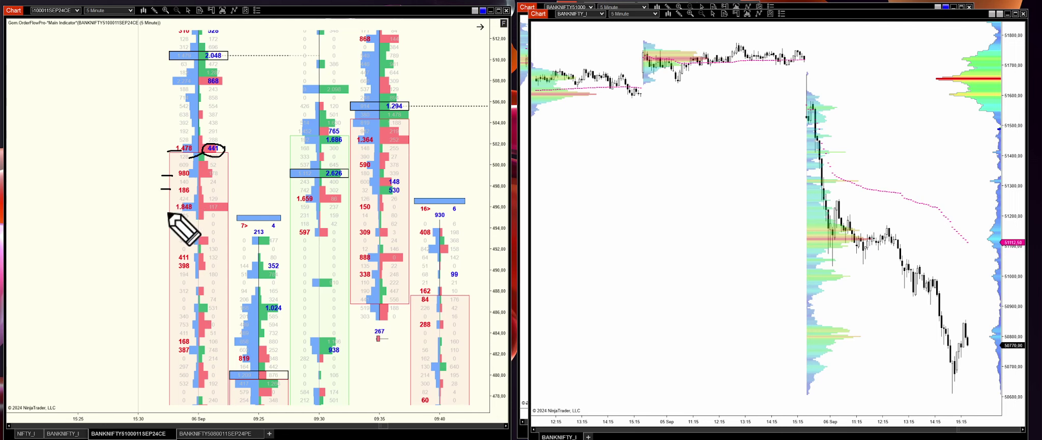
Mark the 411, 398, 168 and 387 imbalance values in the first footprint bar with short strokes
left_click_drag(172, 258, 175, 257)
left_click_drag(168, 265, 175, 265)
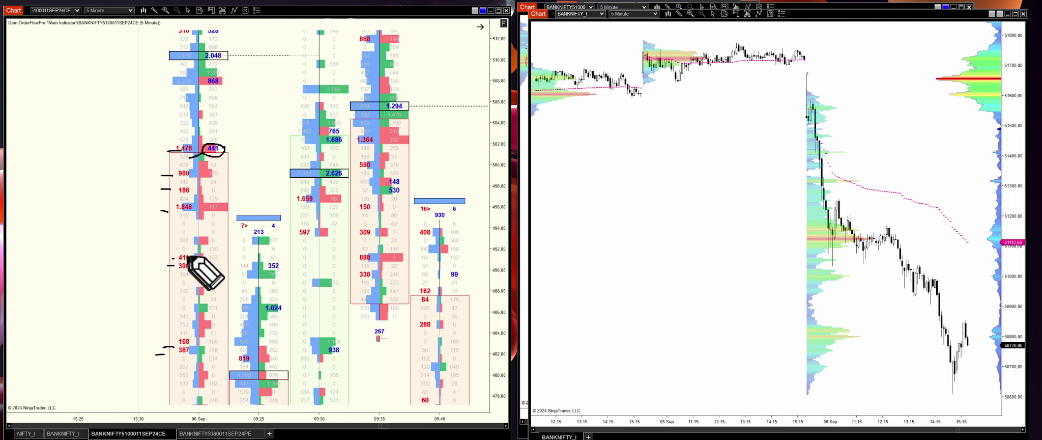
left_click_drag(187, 339, 184, 346)
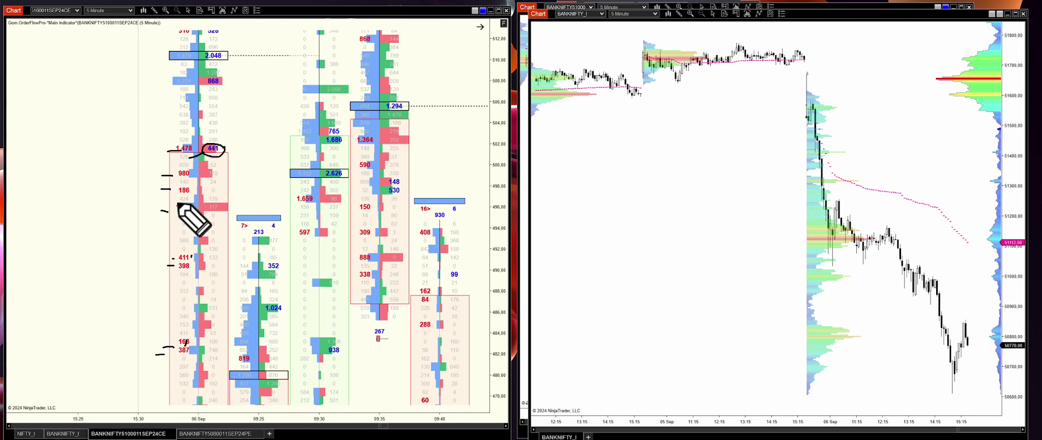
Circle the 1,478, 2,048 to 868, and 1,848 rows of the first footprint bar, and clear the annotations
mouse_move(188, 139)
left_mouse_down()
mouse_move(144, 150)
mouse_move(239, 154)
mouse_move(186, 138)
left_mouse_up()
mouse_move(167, 44)
left_mouse_down()
mouse_move(168, 82)
mouse_move(233, 70)
mouse_move(253, 49)
left_mouse_up()
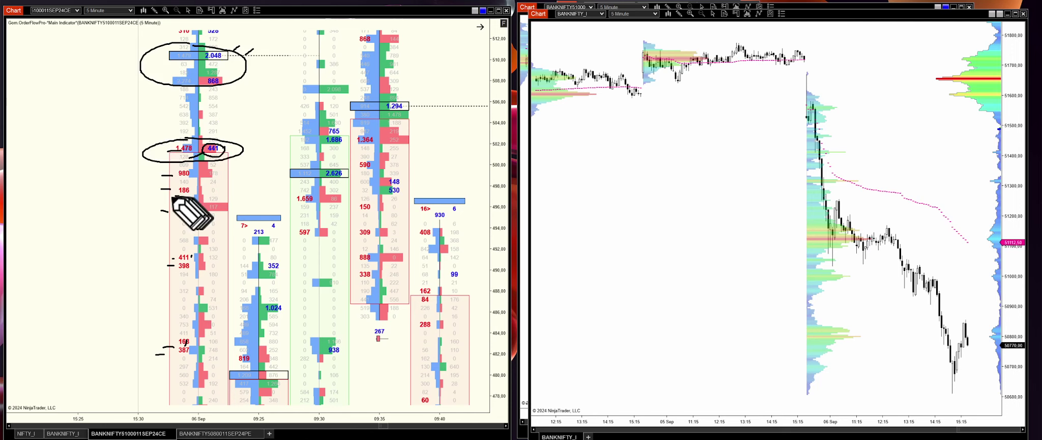
mouse_move(189, 200)
left_mouse_down()
mouse_move(204, 227)
mouse_move(216, 203)
left_mouse_up()
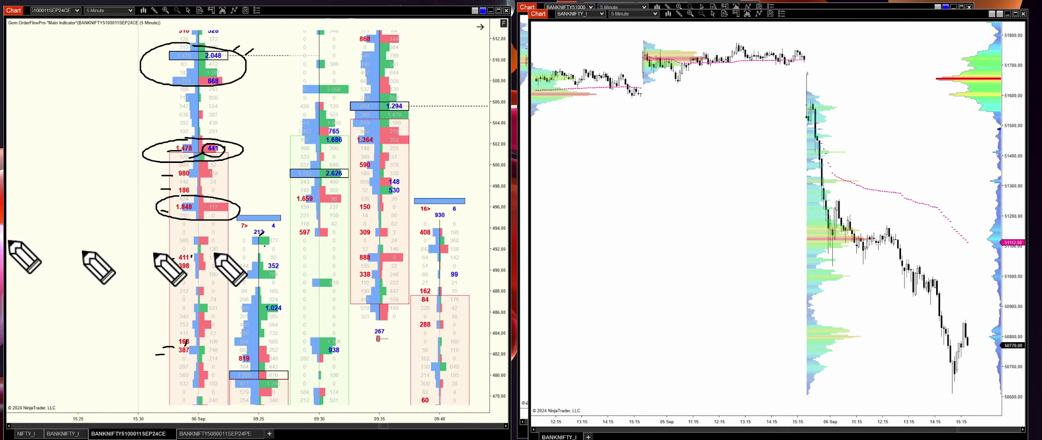
key("Escape")
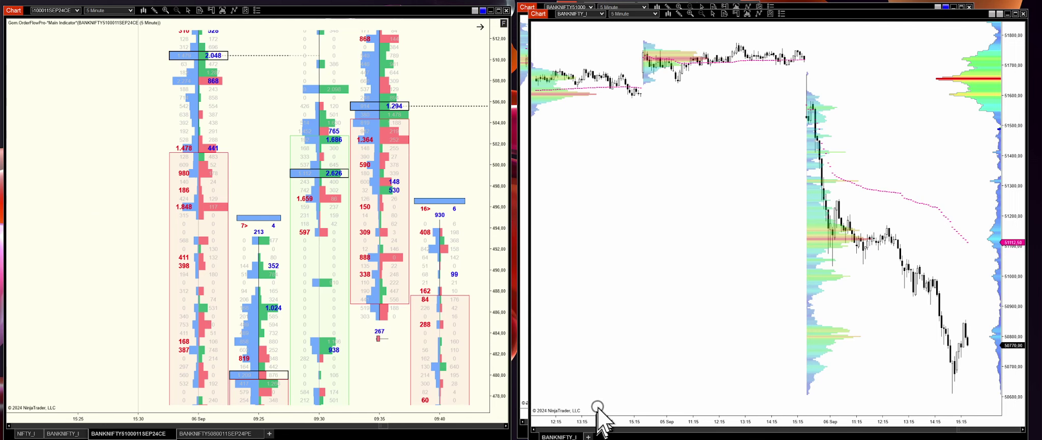
Move the BANKNIFTY_I chart window over the footprint chart, and mark the 06 Sep decline and the volume-profile cluster around 51,700
left_click_drag(598, 418, 631, 420)
left_click_drag(540, 20, 228, 15)
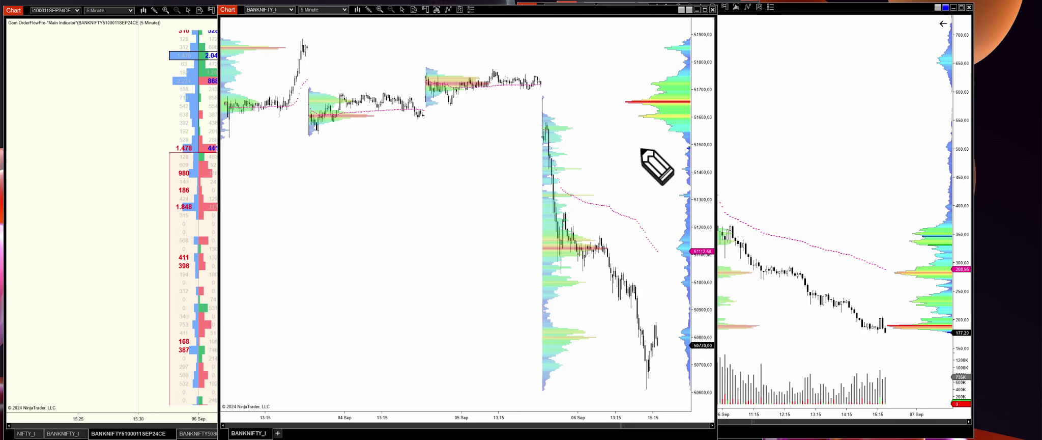
left_click_drag(577, 124, 656, 328)
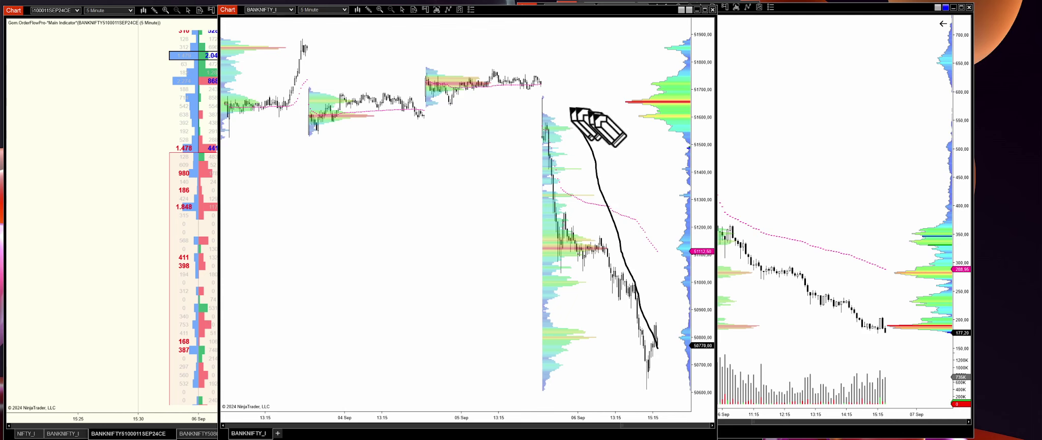
mouse_move(674, 46)
left_mouse_down()
mouse_move(656, 45)
mouse_move(606, 99)
mouse_move(698, 116)
mouse_move(677, 49)
left_mouse_up()
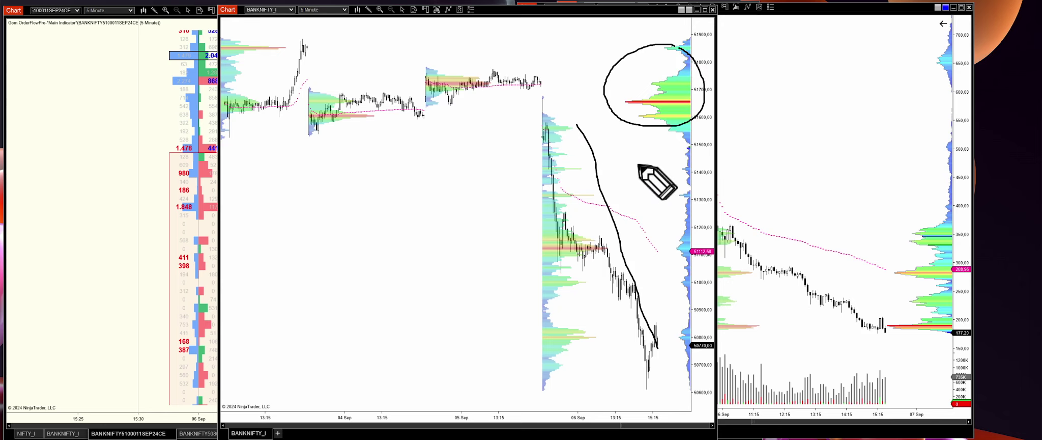
Outline the lower and upper boundaries of the price range preceding the 06 Sep drop, and erase all annotations
mouse_move(225, 133)
left_mouse_down()
mouse_move(682, 126)
mouse_move(457, 127)
left_mouse_up()
left_click_drag(314, 49, 687, 42)
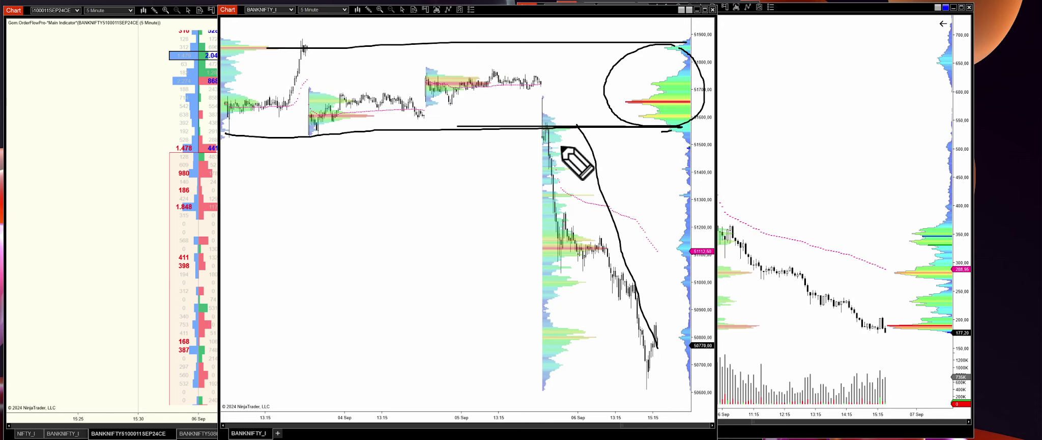
left_click_drag(225, 133, 234, 126)
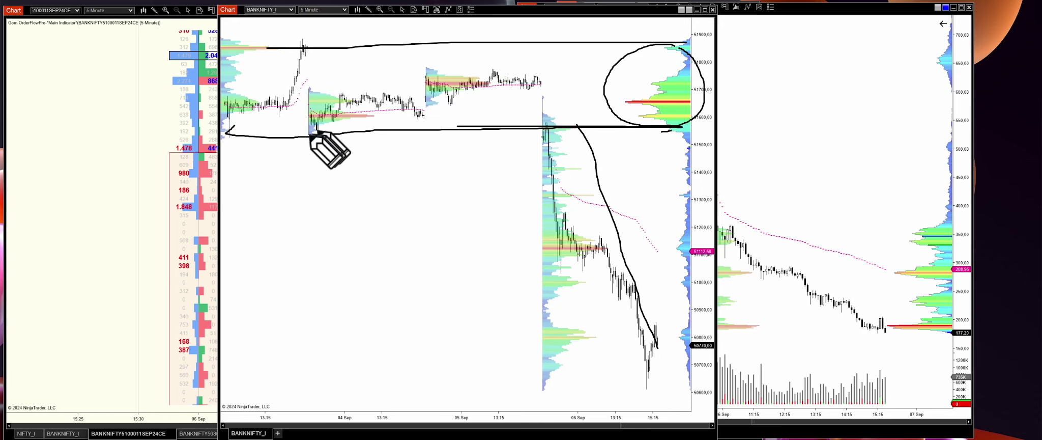
key("e")
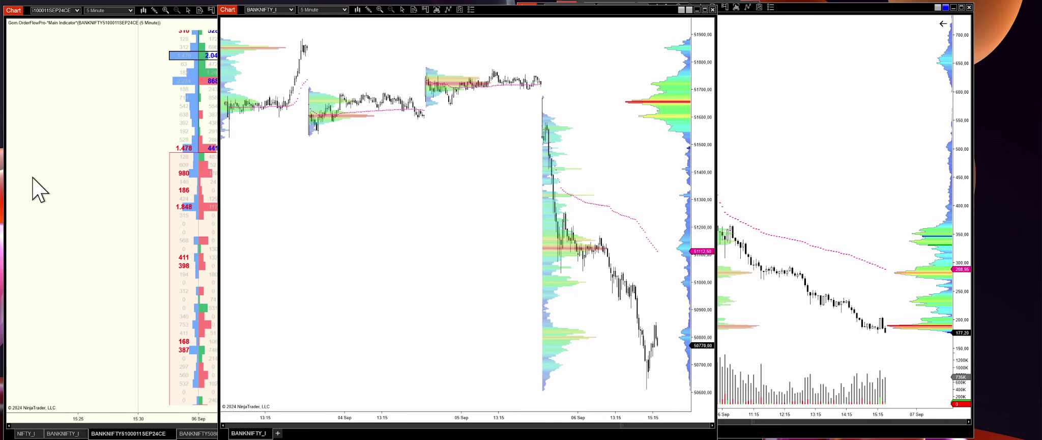
Draw a support line from the 02 Sep low to 06 Sep, underline the 29 Aug low, and clear the annotations
left_click_drag(332, 418, 388, 424)
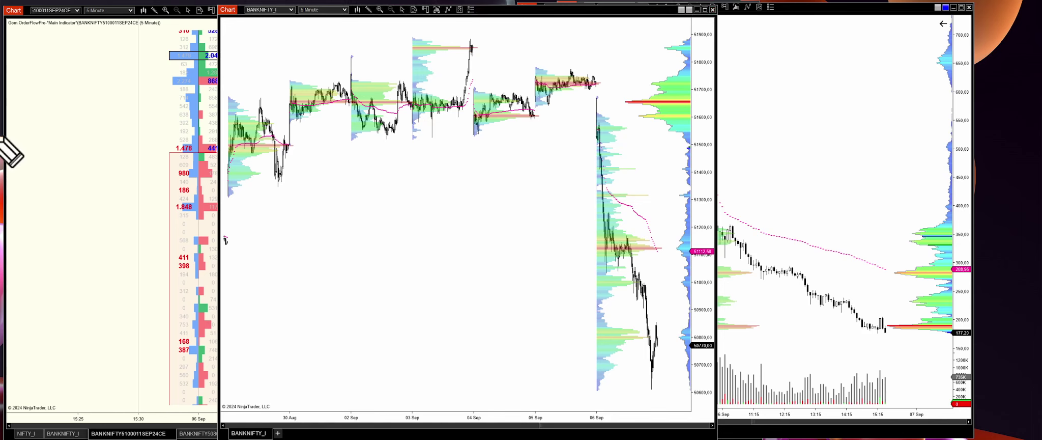
left_click_drag(350, 138, 679, 129)
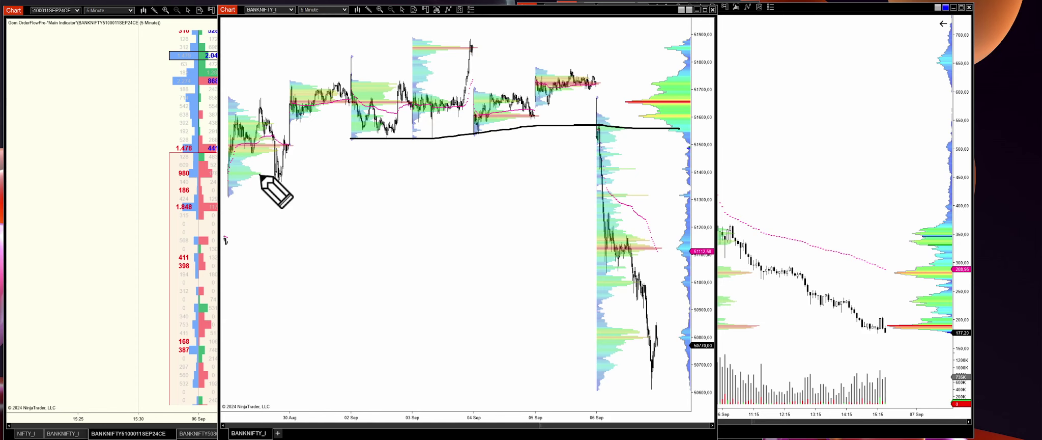
left_click_drag(260, 174, 288, 178)
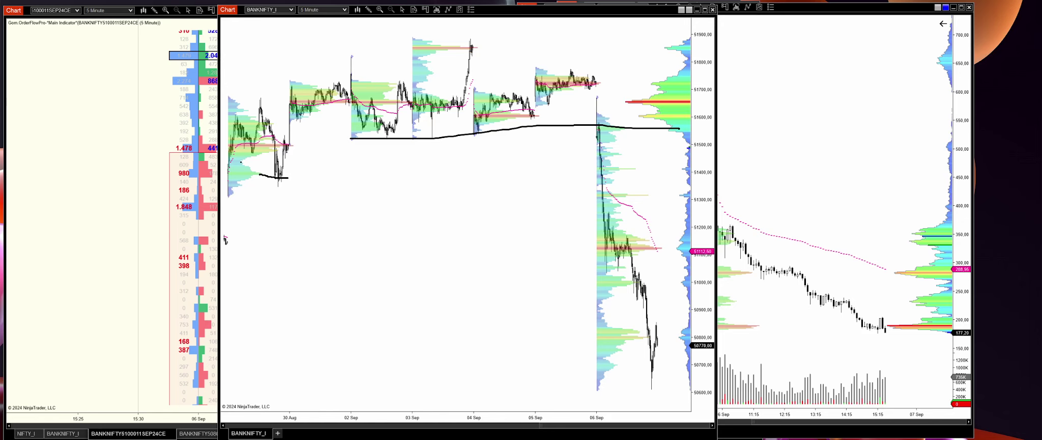
key("Escape")
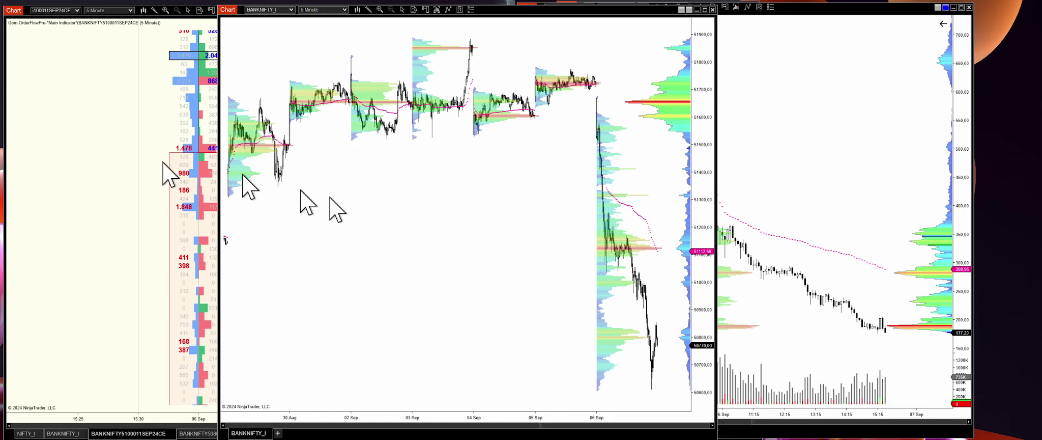
Draw two horizontal lines near 51,400 from 29 Aug to 06 Sep, mark the crossing in the 06 Sep decline, and clear the annotations
left_click_drag(241, 162, 660, 160)
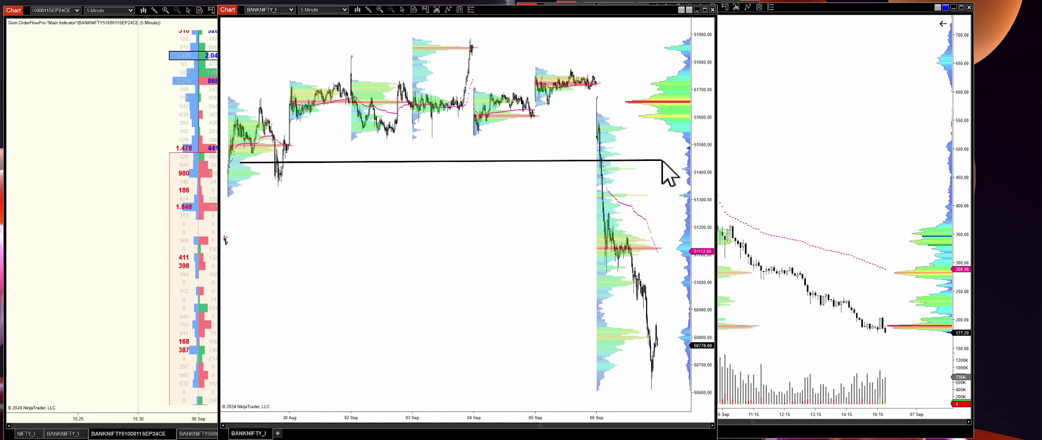
left_click_drag(260, 172, 673, 168)
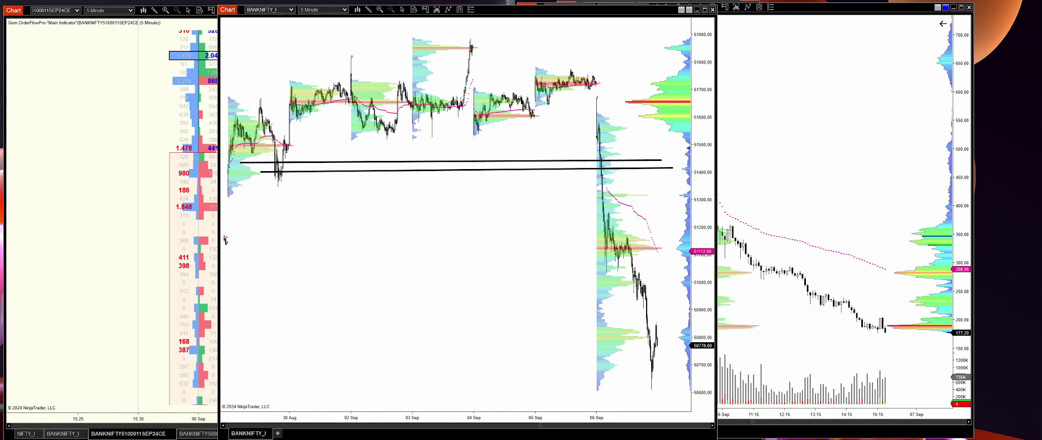
scroll(482, 315, "down", 3)
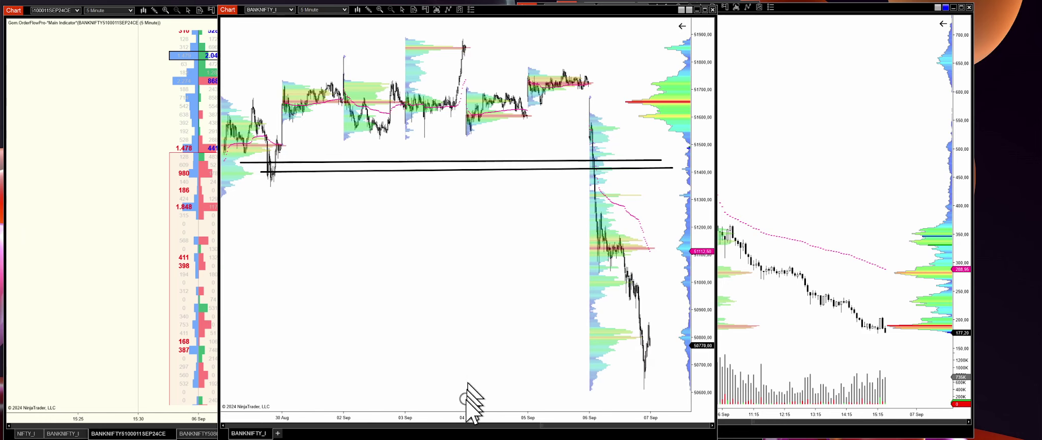
left_click_drag(465, 414, 318, 423)
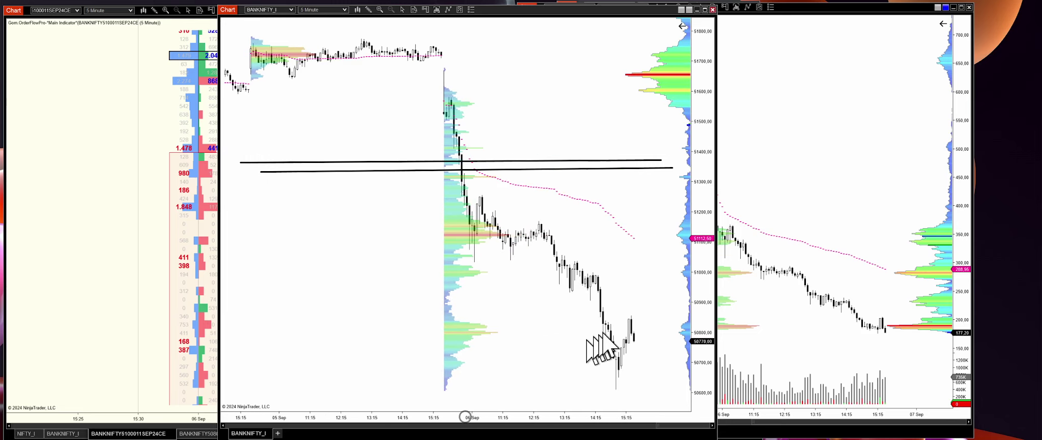
left_click_drag(697, 305, 697, 283)
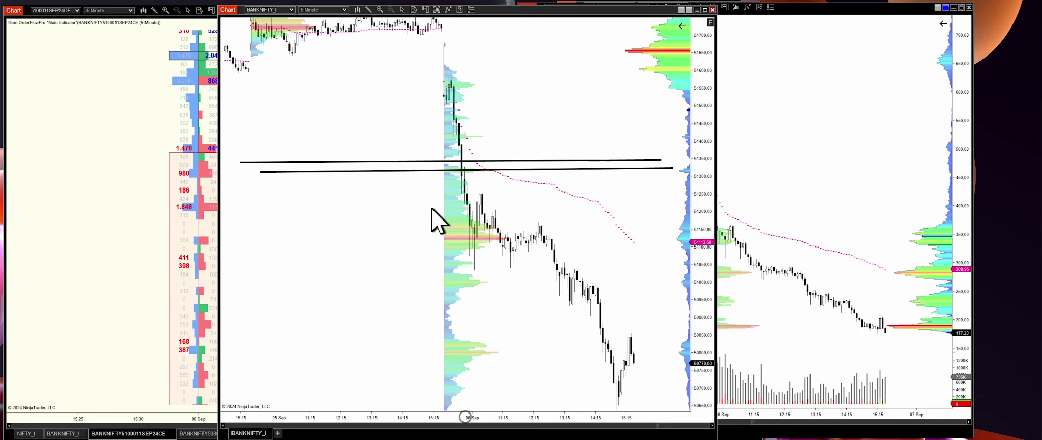
scroll(345, 218, "up", 1)
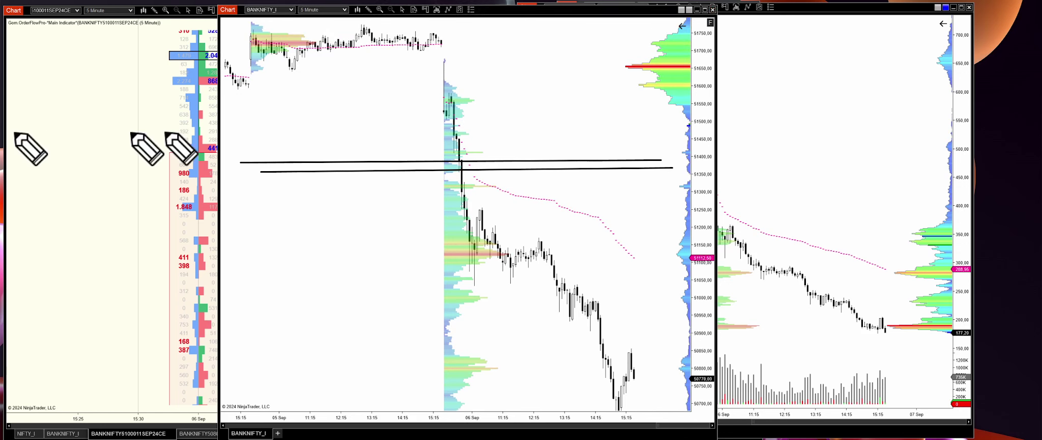
left_click_drag(473, 156, 478, 153)
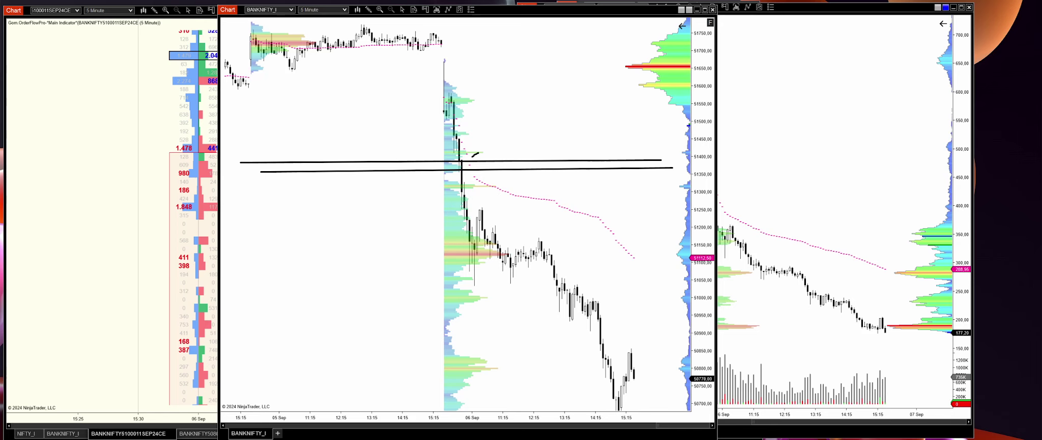
key("Escape")
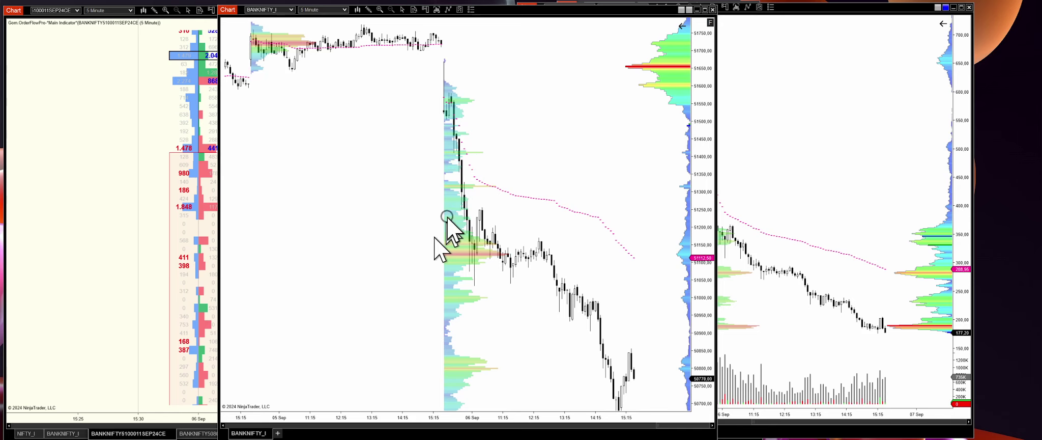
Draw level lines at about 51,400, 51,280 and 51,200 from the late-August sessions across to 06 Sep, and erase them all
left_click_drag(346, 417, 430, 425)
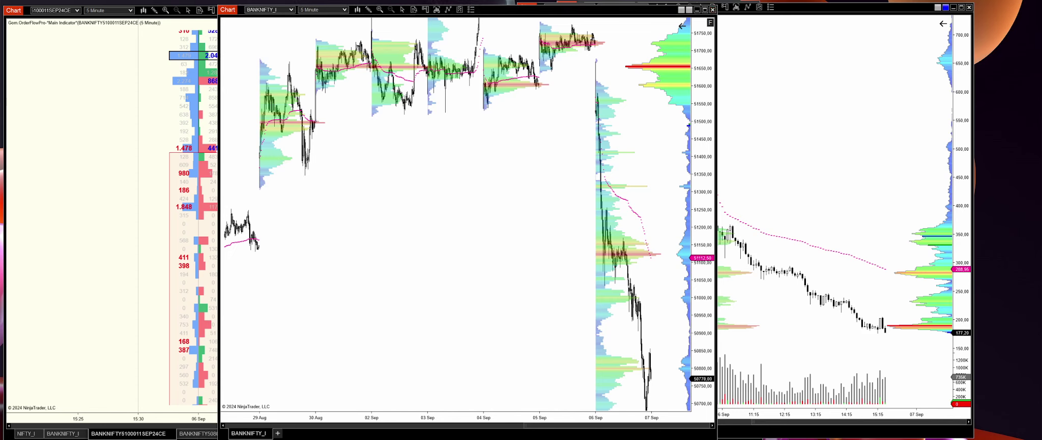
left_click_drag(293, 159, 667, 156)
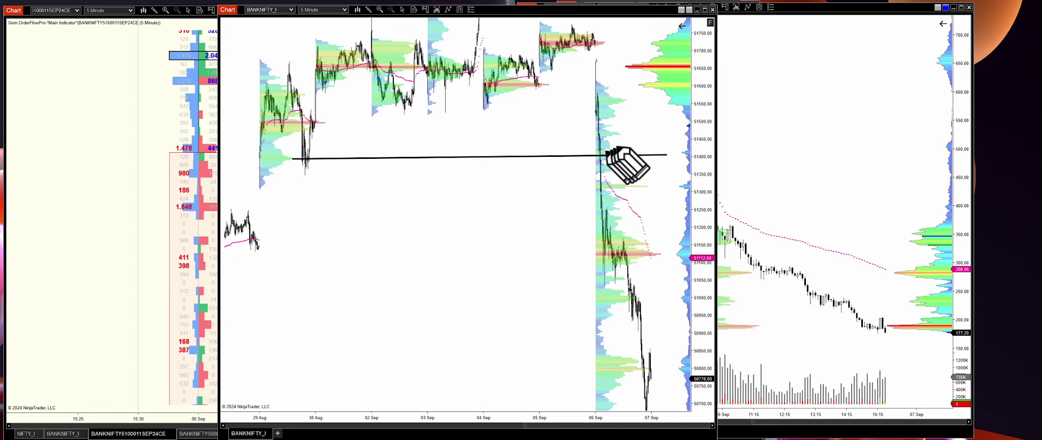
left_click_drag(645, 140, 631, 149)
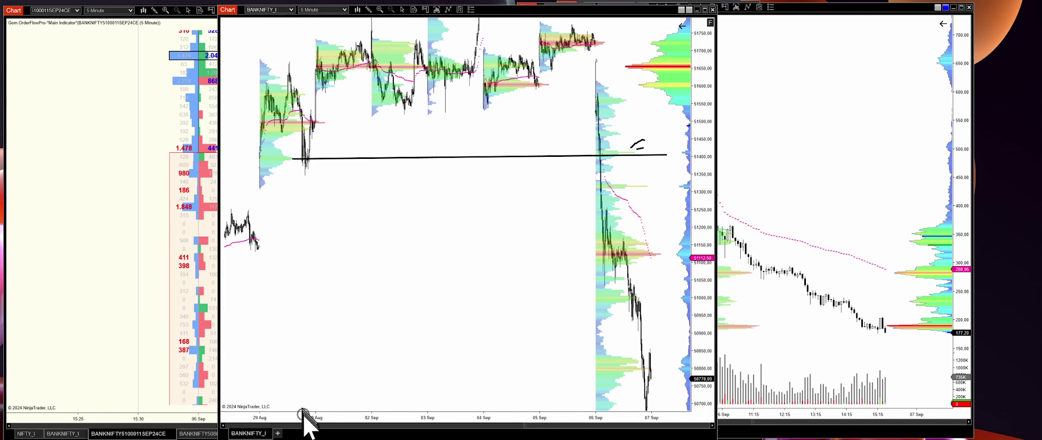
left_click_drag(303, 418, 326, 421)
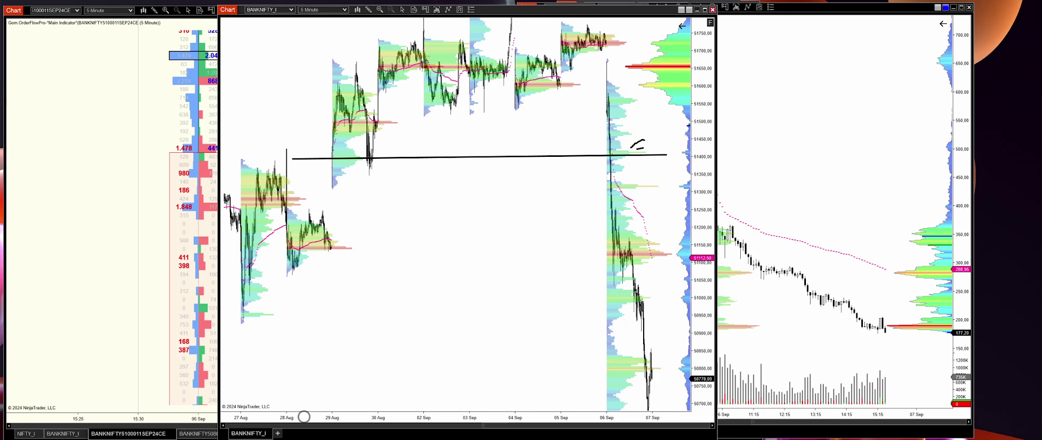
left_click_drag(294, 202, 665, 193)
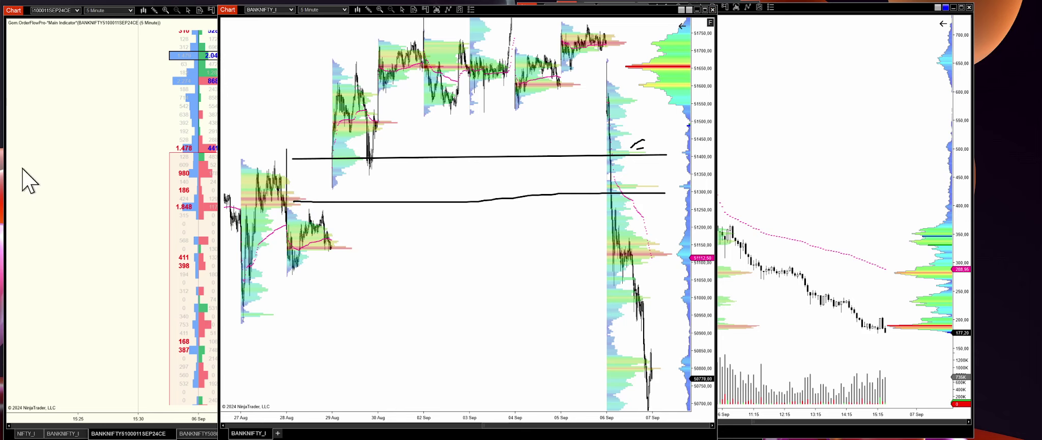
left_click_drag(265, 231, 676, 226)
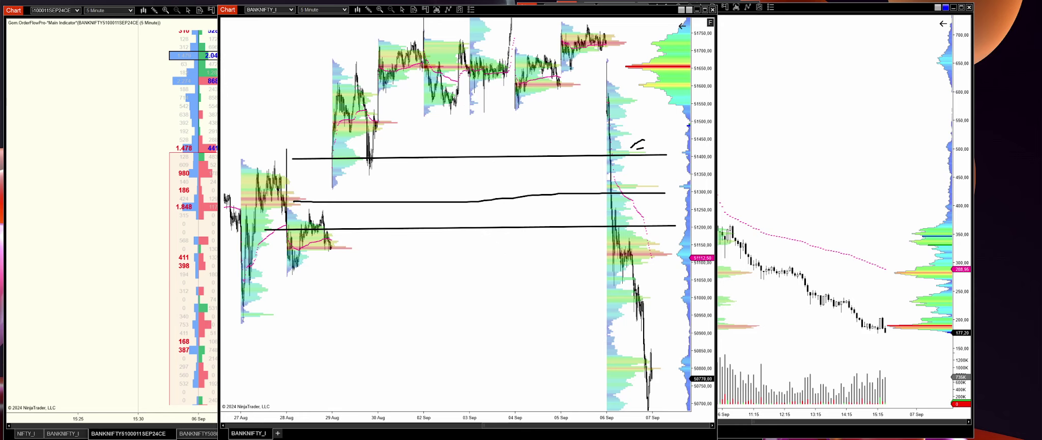
key("e")
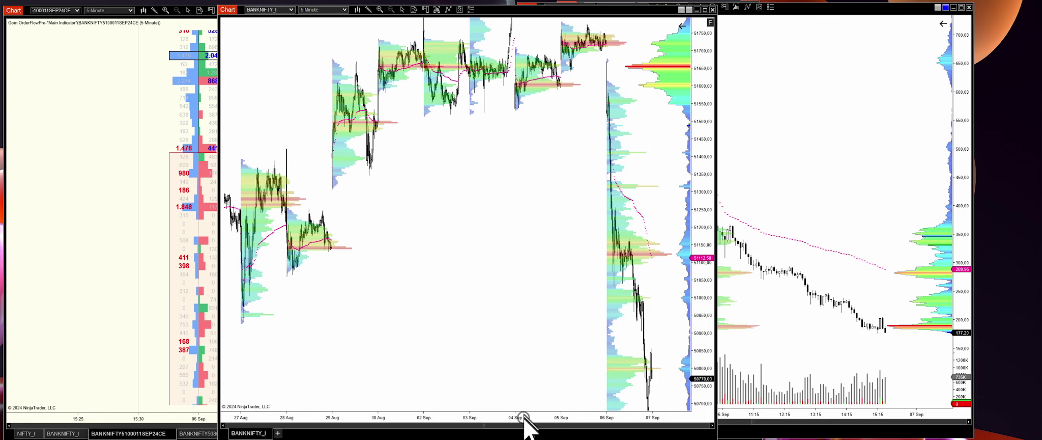
Extend a line from the 29 Aug low to 06 Sep and circle the 06 Sep profile nodes near 51,310, 51,400 and 51,550
mouse_move(524, 418)
left_mouse_down()
mouse_move(485, 417)
mouse_move(516, 418)
left_mouse_up()
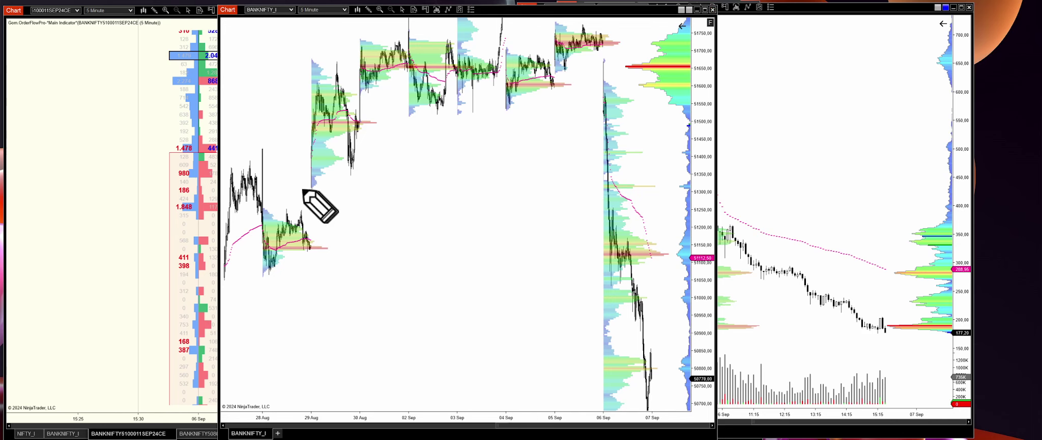
mouse_move(297, 188)
left_mouse_down()
mouse_move(628, 181)
mouse_move(610, 186)
mouse_move(655, 190)
mouse_move(639, 176)
left_mouse_up()
left_click_drag(605, 153, 594, 149)
left_click_drag(600, 94, 592, 97)
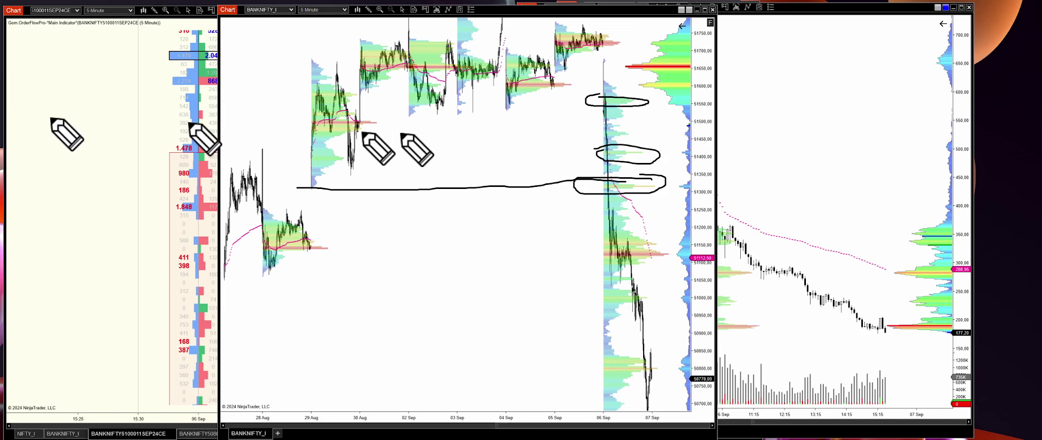
Mark the uppermost circled node, draw lines from the 02 Sep and 04 Sep lows across to 06 Sep, and clear the annotations
left_click_drag(620, 93, 623, 82)
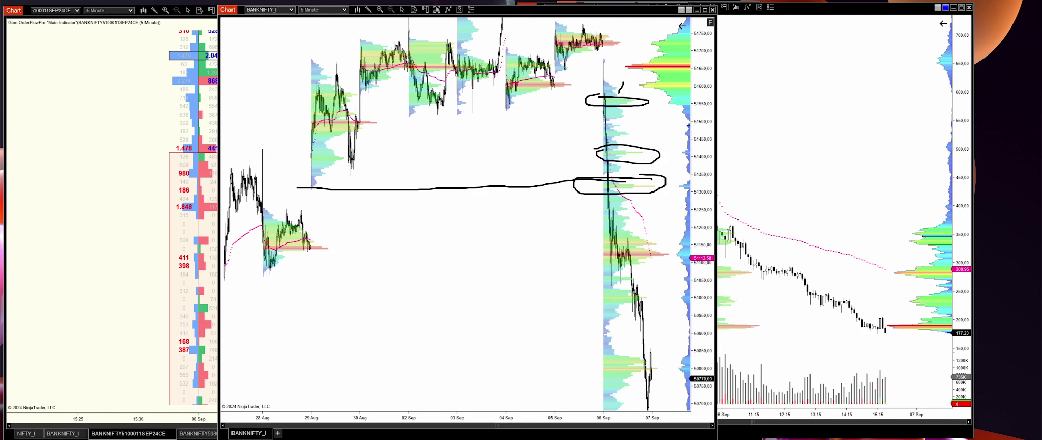
left_click_drag(424, 110, 701, 119)
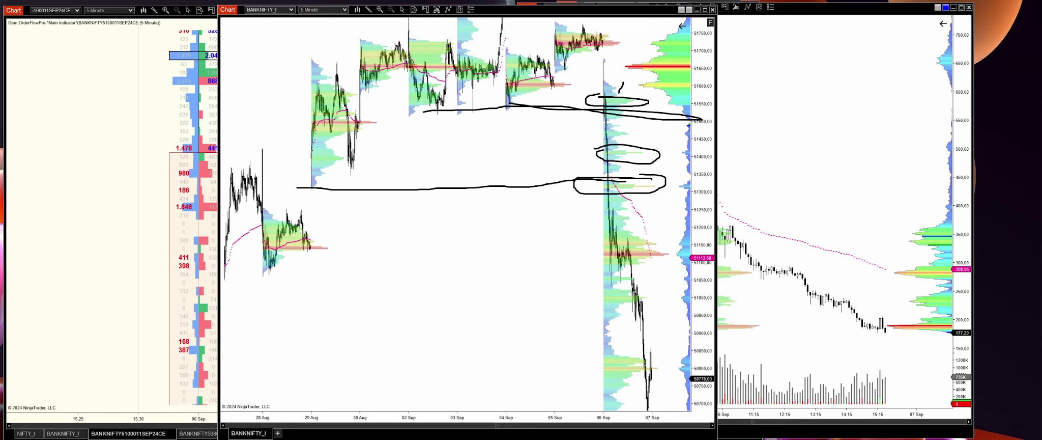
key("Escape")
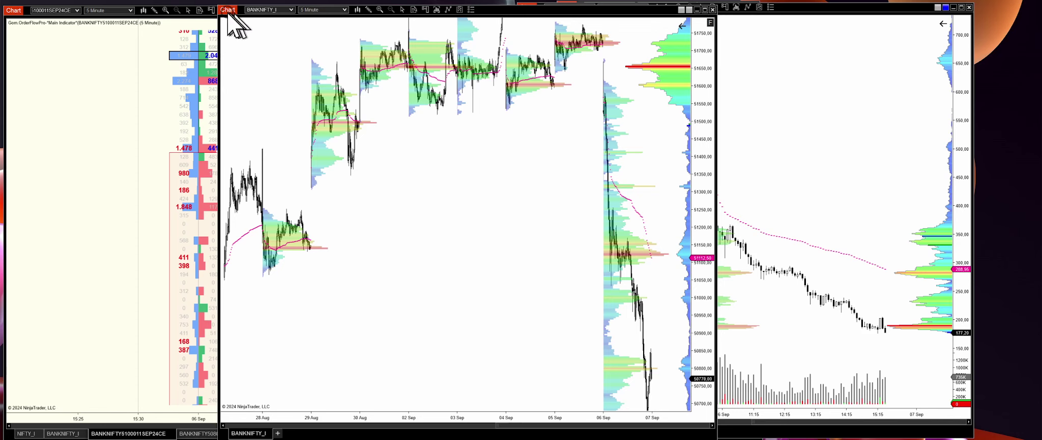
Move the BANKNIFTY_I window back beside the footprint chart and compress the footprint's time and price scales to fit the whole first bar
left_click_drag(231, 16, 528, 8)
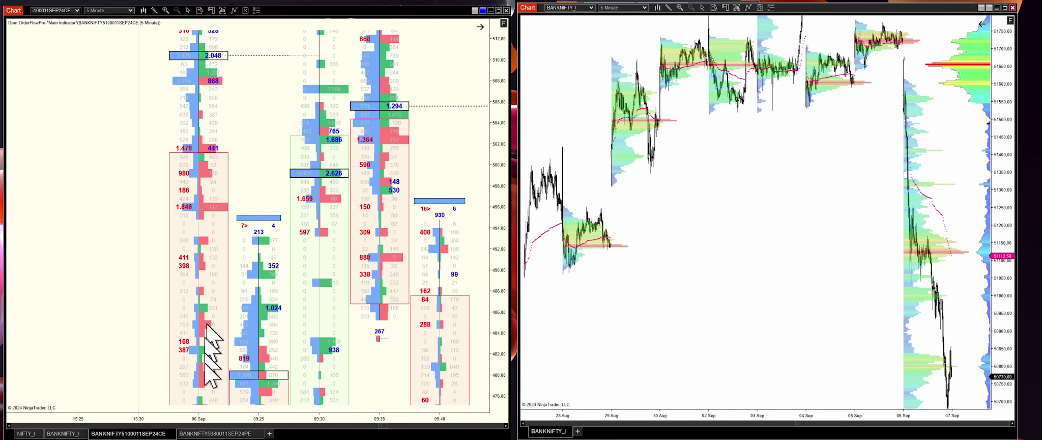
left_click_drag(200, 418, 233, 425)
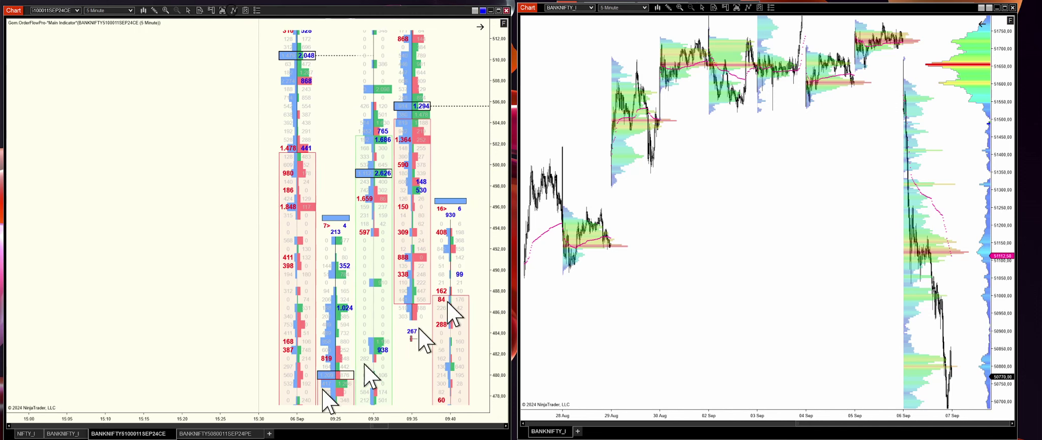
left_click_drag(502, 175, 501, 293)
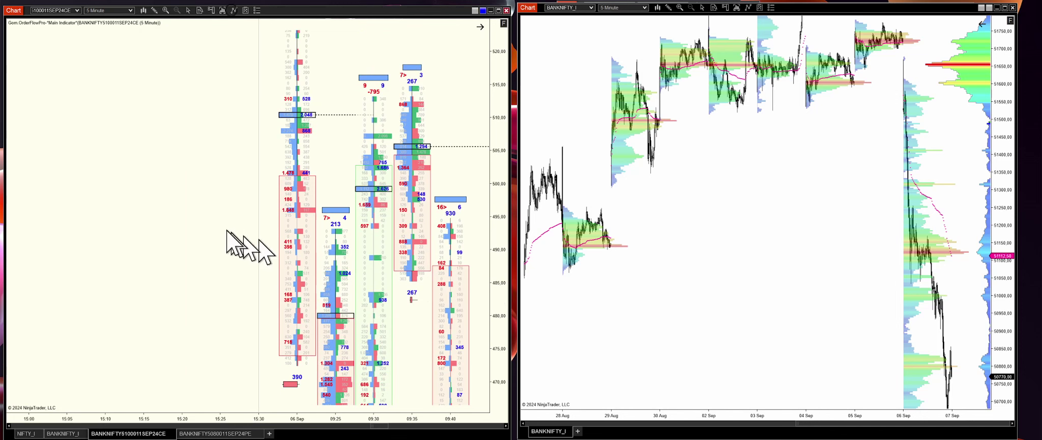
scroll(223, 228, "down", 1)
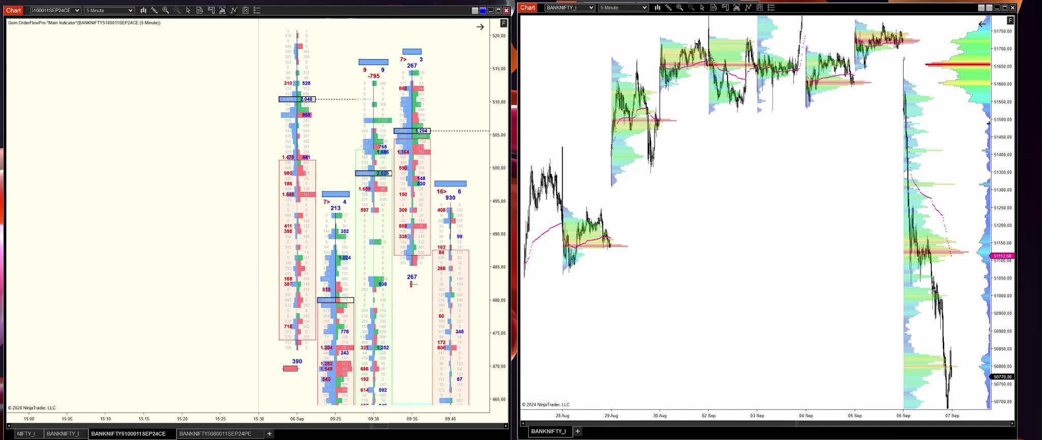
Circle the high-volume levels near 510, 501.5 and 496 in the first footprint bar and tick the 09:25 bar's header
mouse_move(298, 84)
left_mouse_down()
mouse_move(294, 122)
mouse_move(326, 98)
mouse_move(281, 75)
left_mouse_up()
mouse_move(307, 150)
left_mouse_down()
mouse_move(278, 152)
mouse_move(312, 153)
left_mouse_up()
mouse_move(312, 188)
left_mouse_down()
mouse_move(278, 190)
mouse_move(308, 188)
left_mouse_up()
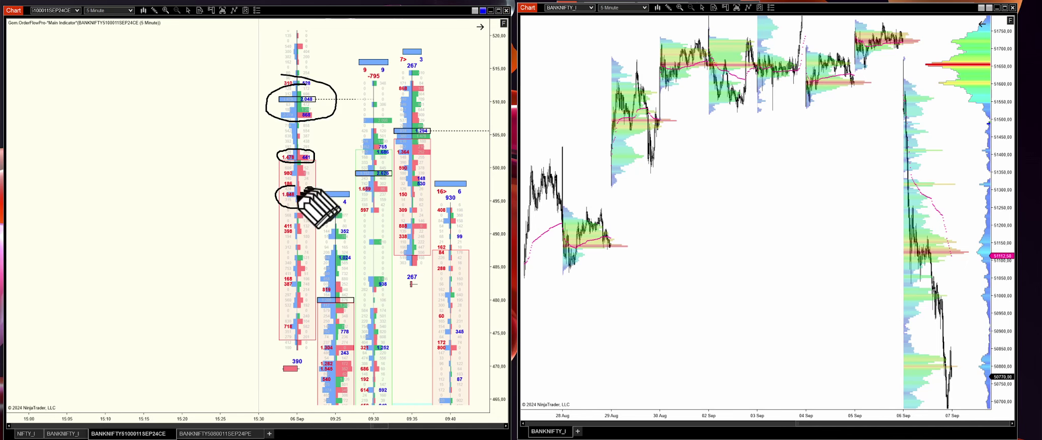
left_click_drag(318, 227, 340, 201)
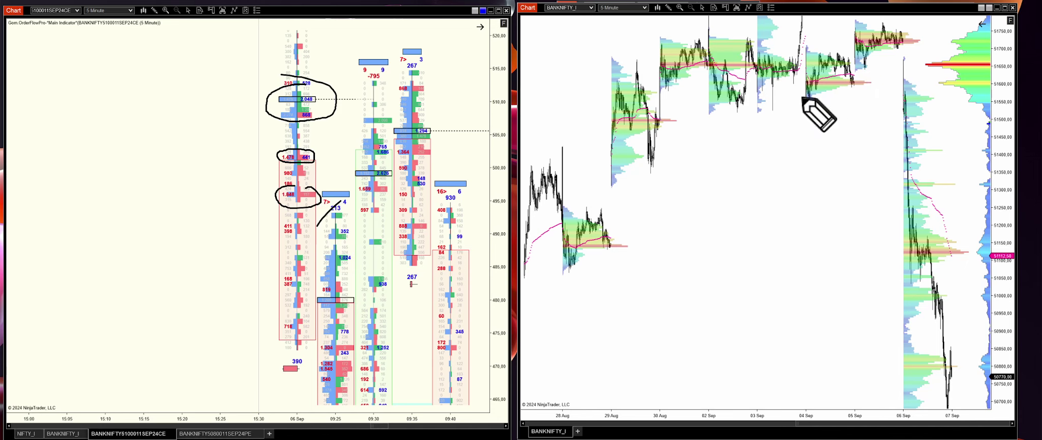
Draw level lines at about 51,520 from the 04 Sep low and 51,500 from the 29 Aug session across to 06 Sep, and clear the annotations
mouse_move(801, 108)
left_mouse_down()
mouse_move(931, 110)
mouse_move(809, 111)
left_mouse_up()
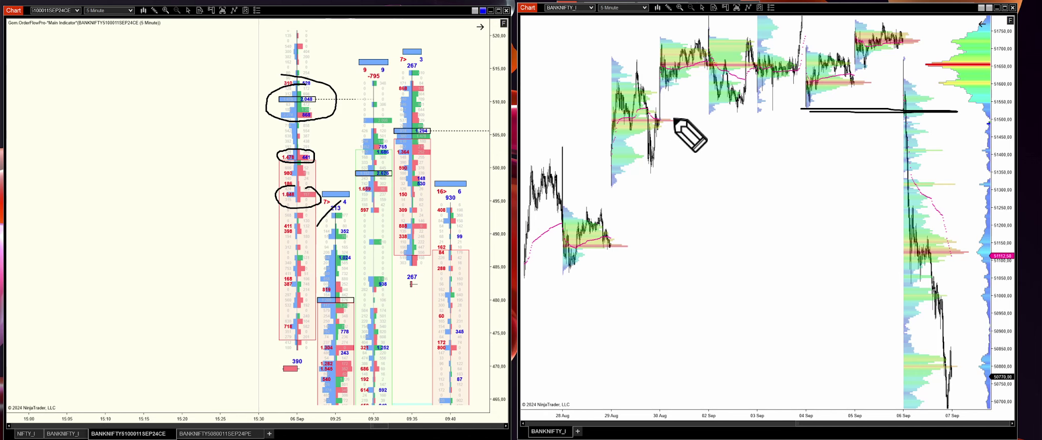
mouse_move(672, 122)
left_mouse_down()
mouse_move(956, 123)
mouse_move(673, 120)
left_mouse_up()
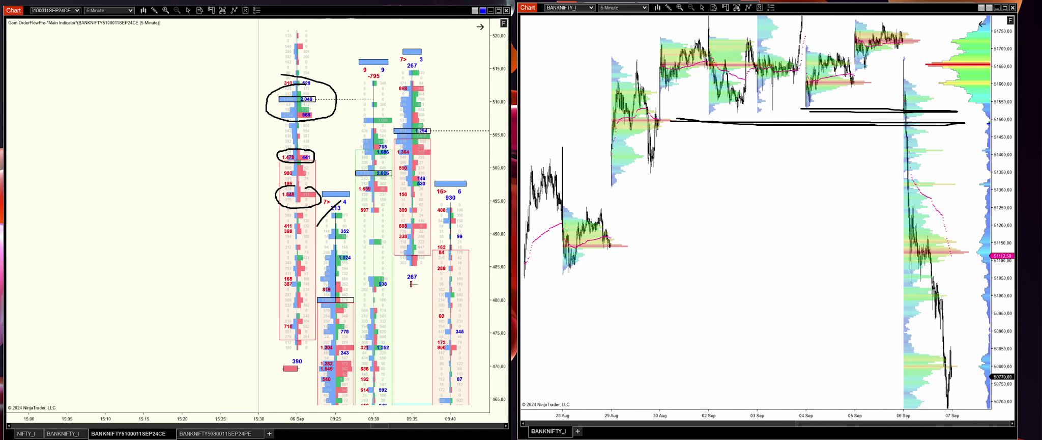
key("Escape")
Circle the sell imbalances near 473, 470, 463 and 459 in the lower half of the 09:25 footprint bar
left_click(186, 215)
scroll(186, 215, "down", 2)
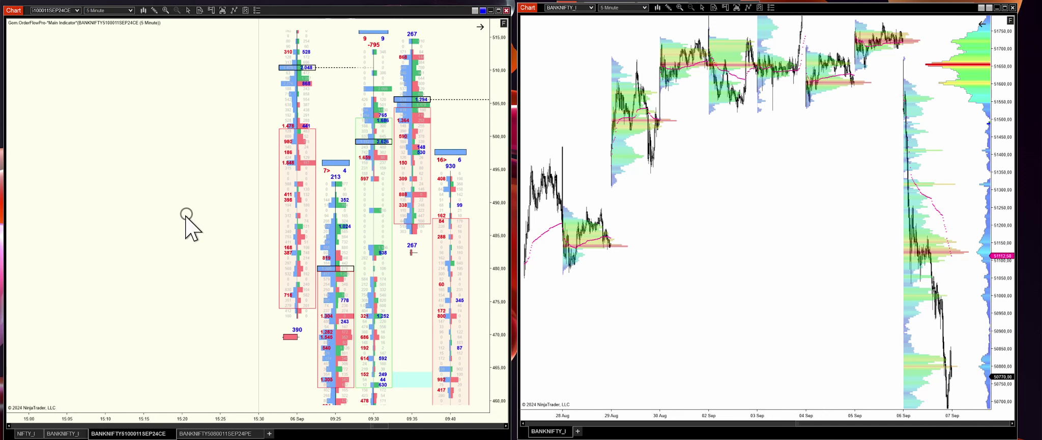
scroll(185, 218, "down", 2)
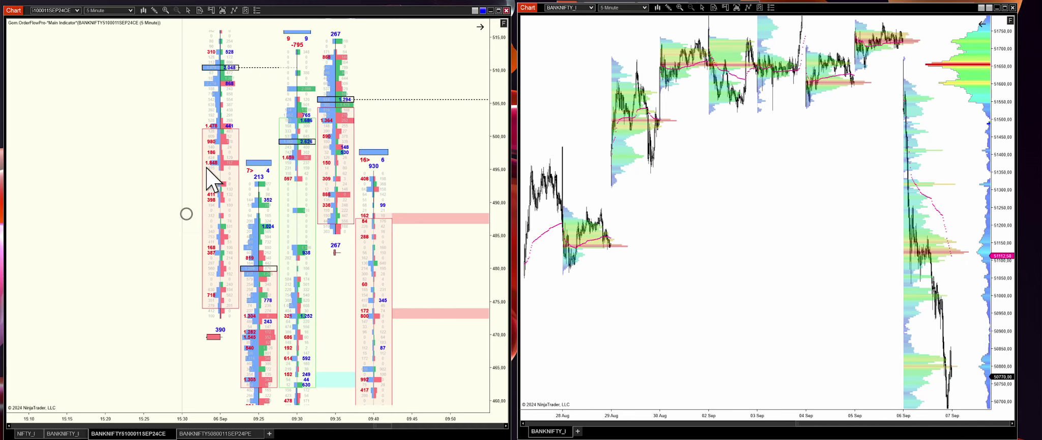
scroll(359, 212, "down", 5)
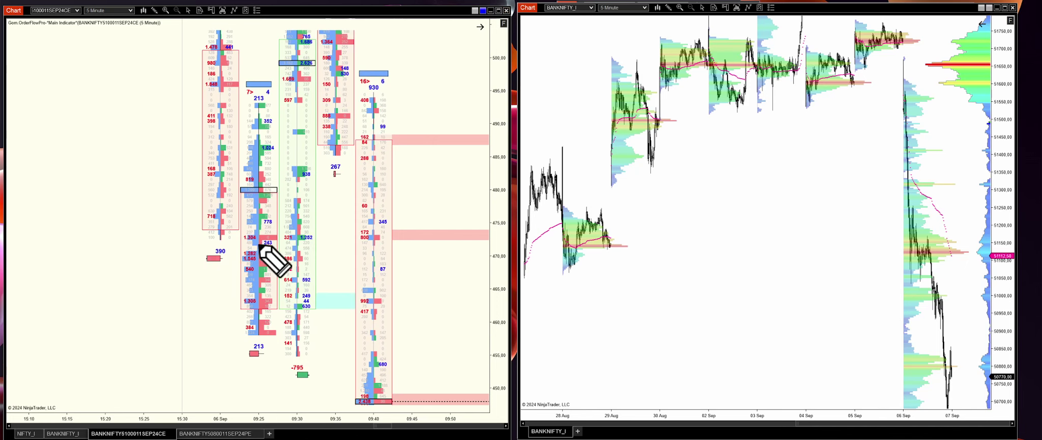
mouse_move(255, 249)
left_mouse_down()
mouse_move(230, 260)
mouse_move(262, 268)
left_mouse_up()
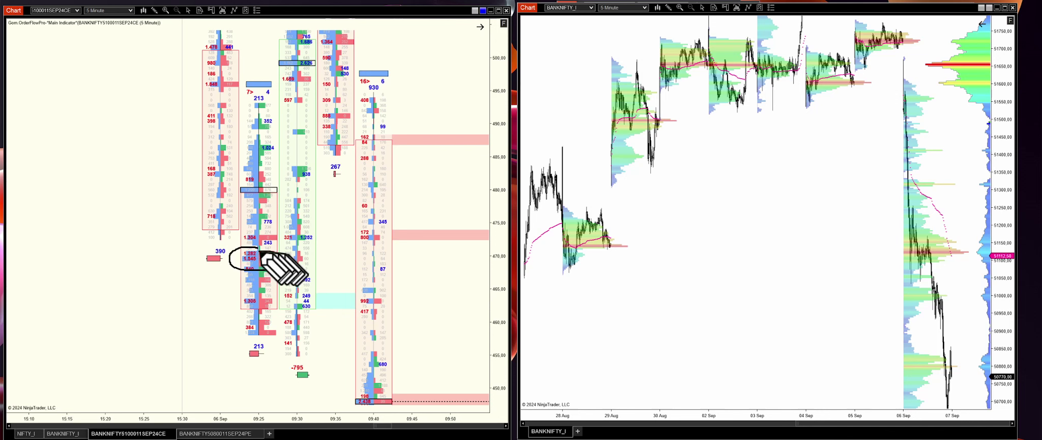
mouse_move(253, 234)
left_mouse_down()
mouse_move(258, 243)
mouse_move(259, 228)
left_mouse_up()
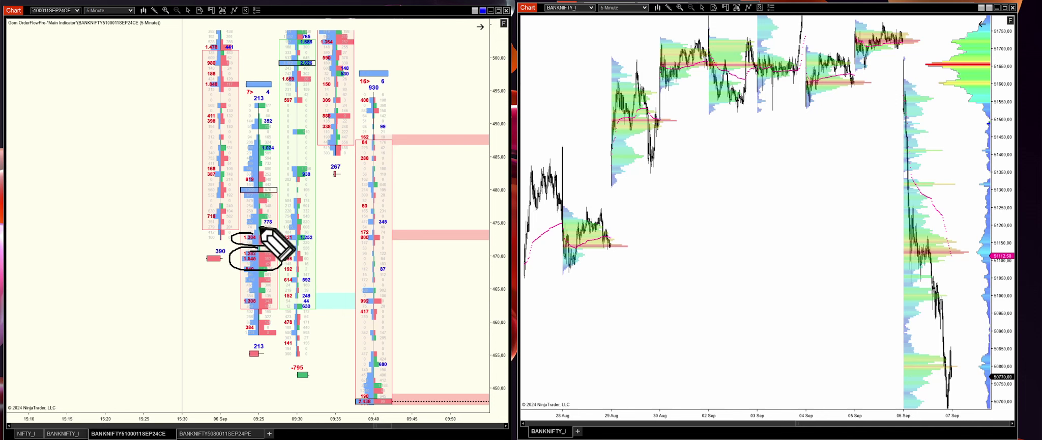
mouse_move(253, 295)
left_mouse_down()
mouse_move(250, 310)
mouse_move(247, 292)
left_mouse_up()
mouse_move(249, 318)
left_mouse_down()
mouse_move(239, 337)
mouse_move(259, 318)
left_mouse_up()
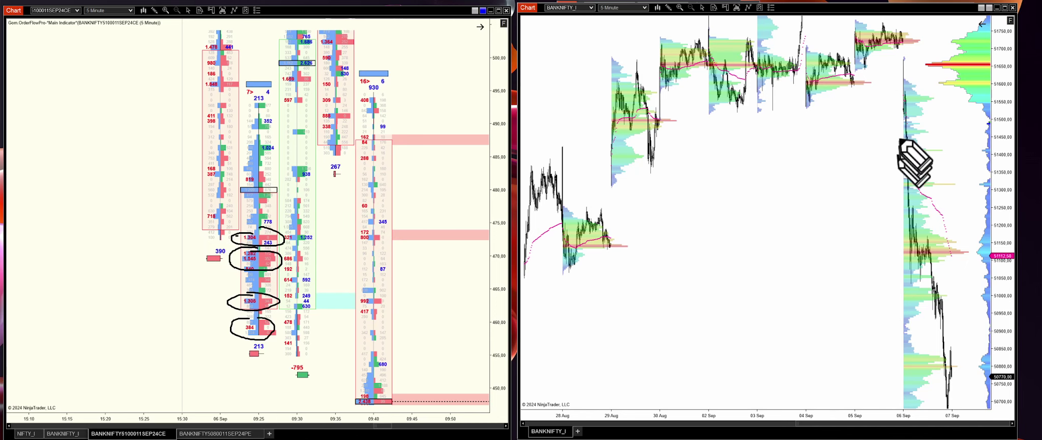
Draw a level line at about 51,520 from 02 Sep to 06 Sep, outline the footprint zone near 473 through 09:40, and clear the annotations
left_click_drag(899, 114, 921, 112)
left_click_drag(729, 114, 906, 111)
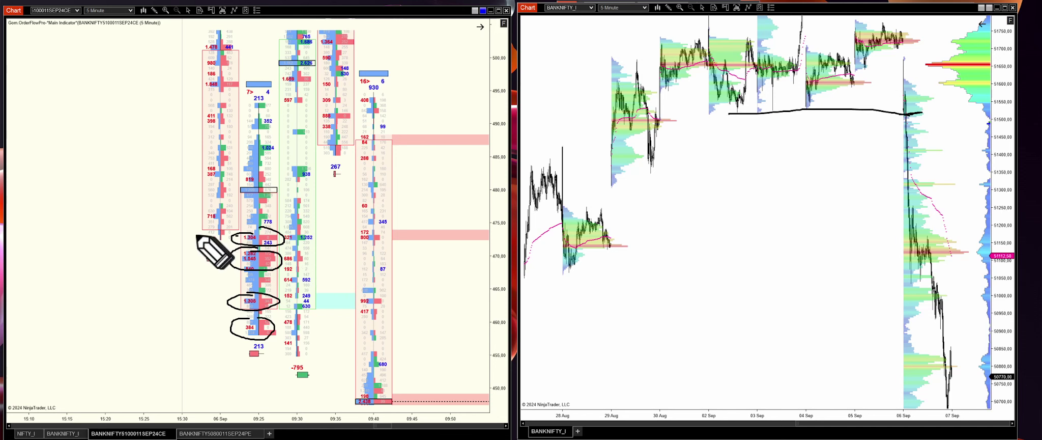
mouse_move(194, 235)
left_mouse_down()
mouse_move(423, 225)
mouse_move(427, 237)
mouse_move(193, 238)
left_mouse_up()
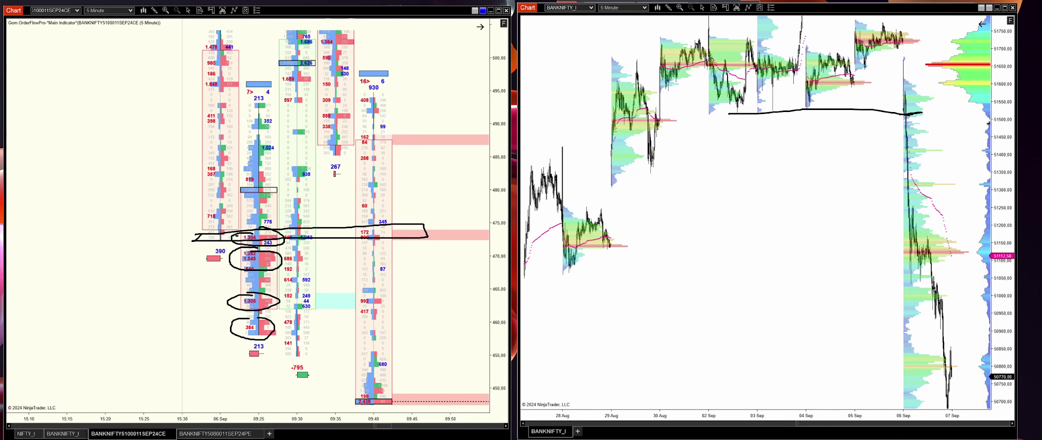
key("Escape")
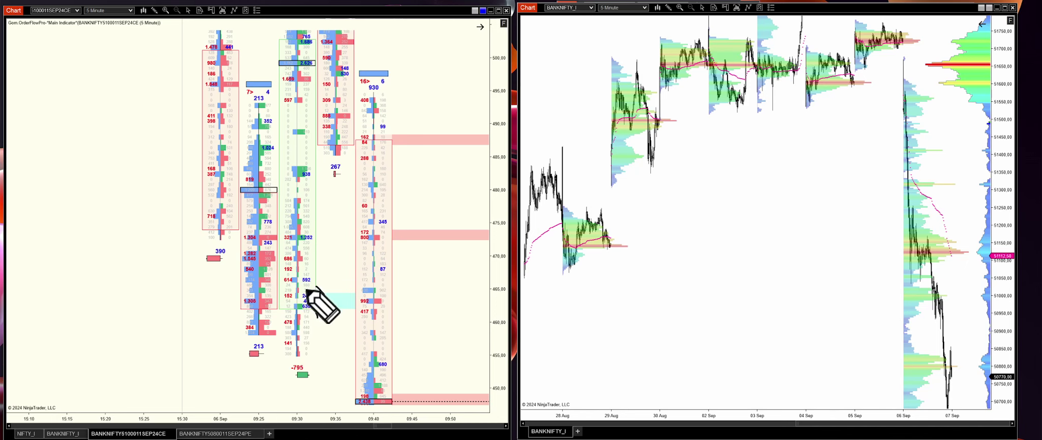
Circle the 09:30 bar's buy imbalances near 463, box and tick the 473 to 459 zone across three bars, and erase the annotations
mouse_move(307, 286)
left_mouse_down()
mouse_move(296, 293)
mouse_move(301, 308)
mouse_move(319, 294)
mouse_move(317, 316)
left_mouse_up()
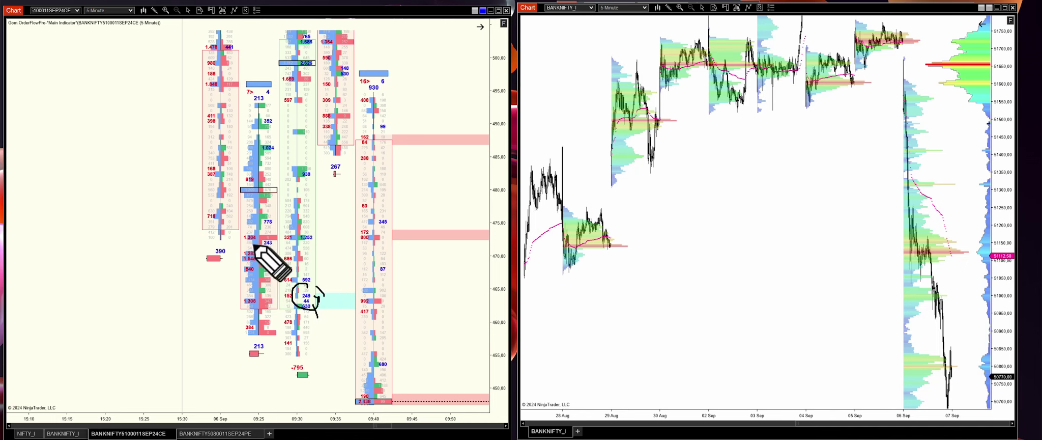
mouse_move(187, 233)
left_mouse_down()
mouse_move(326, 232)
mouse_move(342, 309)
mouse_move(198, 330)
mouse_move(189, 238)
left_mouse_up()
left_click_drag(223, 305, 242, 281)
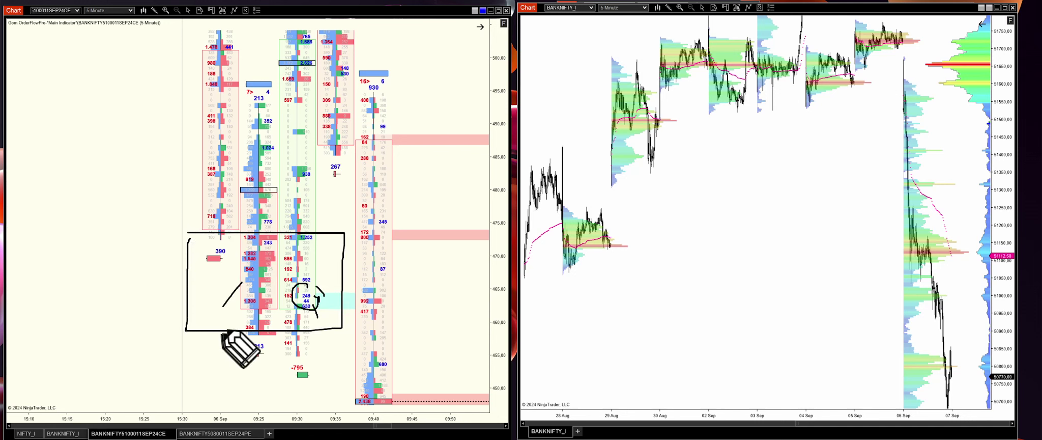
left_click_drag(223, 332, 239, 316)
left_click_drag(225, 270, 238, 256)
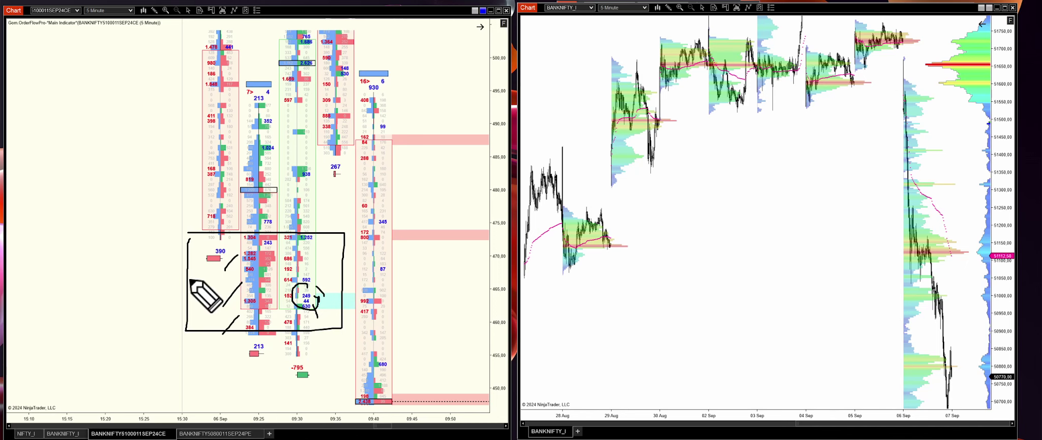
mouse_move(321, 235)
left_mouse_down()
mouse_move(334, 226)
mouse_move(336, 243)
left_mouse_up()
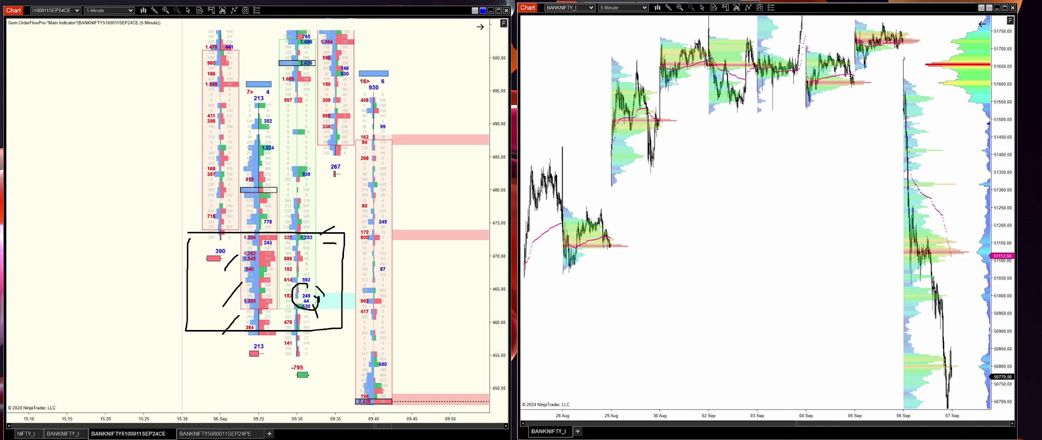
key("e")
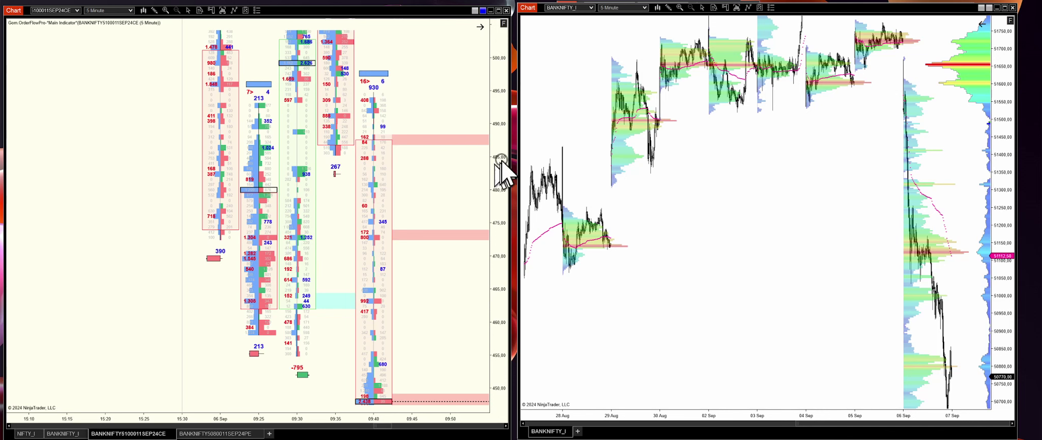
Compress the footprint's price scale and review the first bar from its header down to its lower imbalances
left_click_drag(502, 159, 502, 164)
scroll(396, 237, "up", 3)
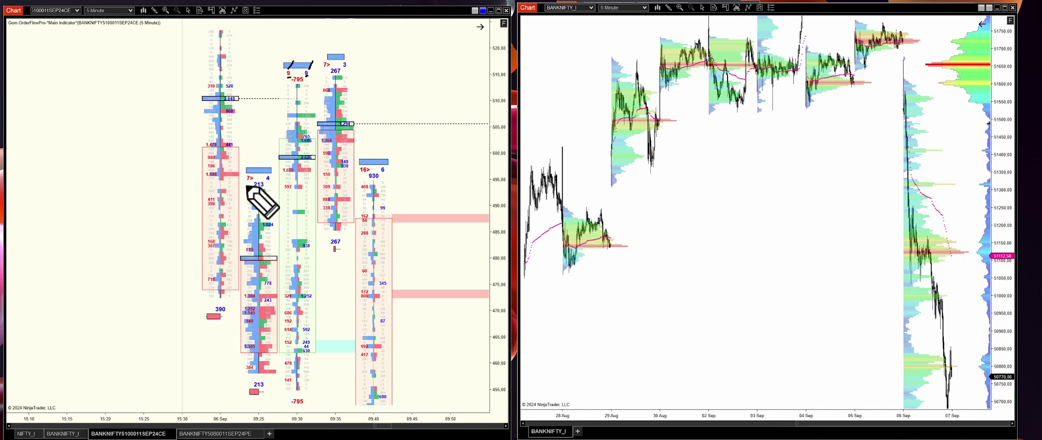
left_click(229, 171)
scroll(229, 169, "up", 5)
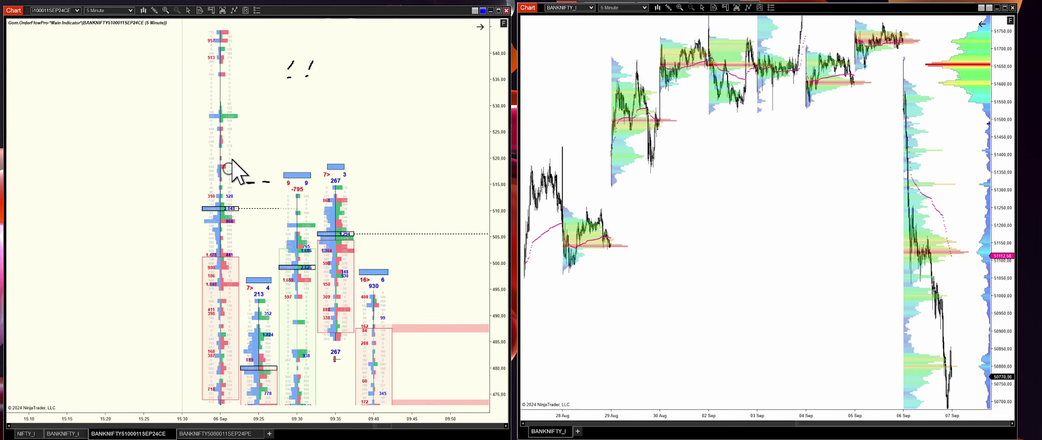
left_click_drag(232, 159, 232, 149)
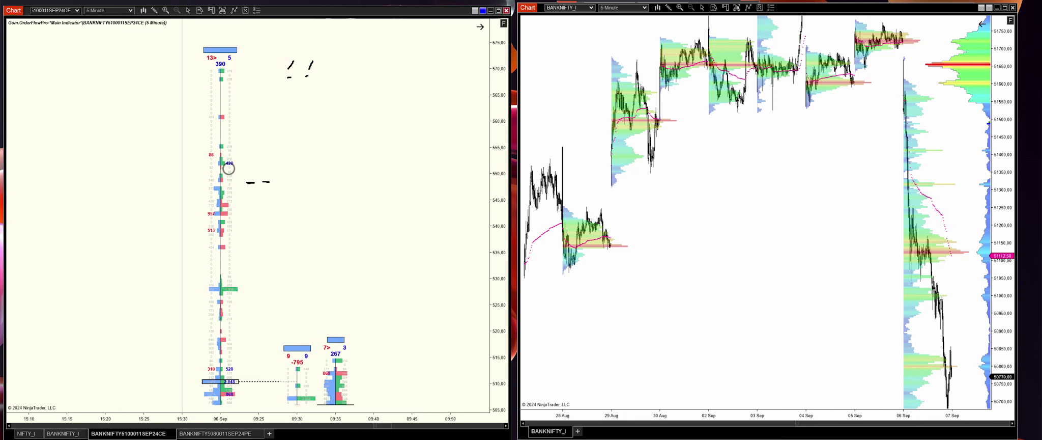
left_click(276, 204)
scroll(276, 205, "down", 5)
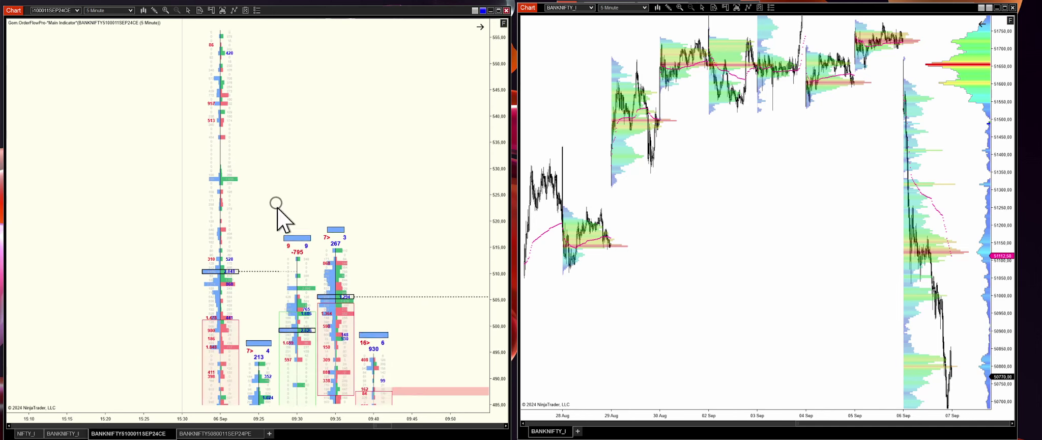
scroll(278, 208, "down", 8)
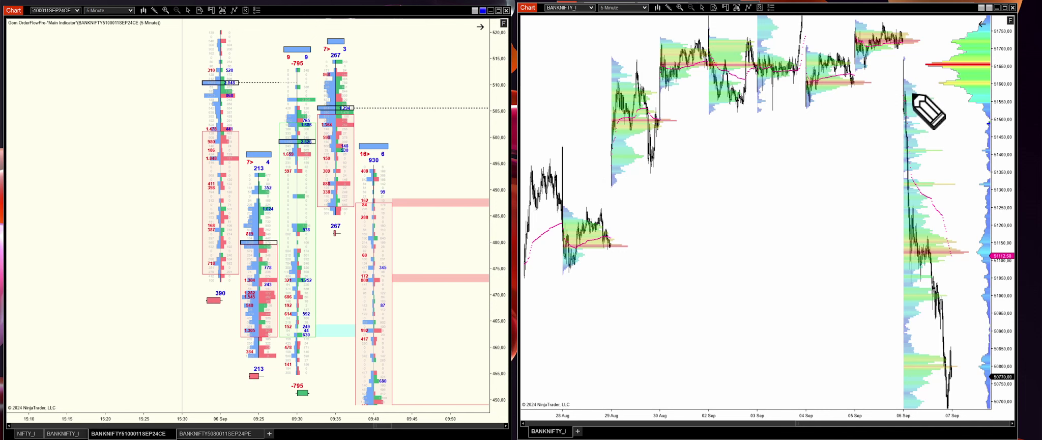
Outline the 507 to 514 zone across the first, 09:30 and 09:35 bars, underline the level near 502, and clear the annotations
mouse_move(233, 67)
left_mouse_down()
mouse_move(183, 86)
mouse_move(315, 95)
mouse_move(395, 84)
mouse_move(281, 65)
left_mouse_up()
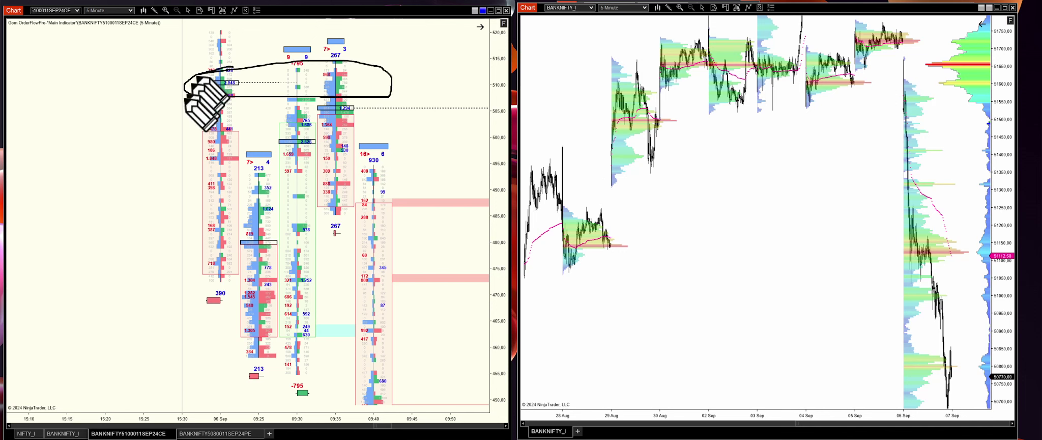
left_click_drag(266, 108, 347, 68)
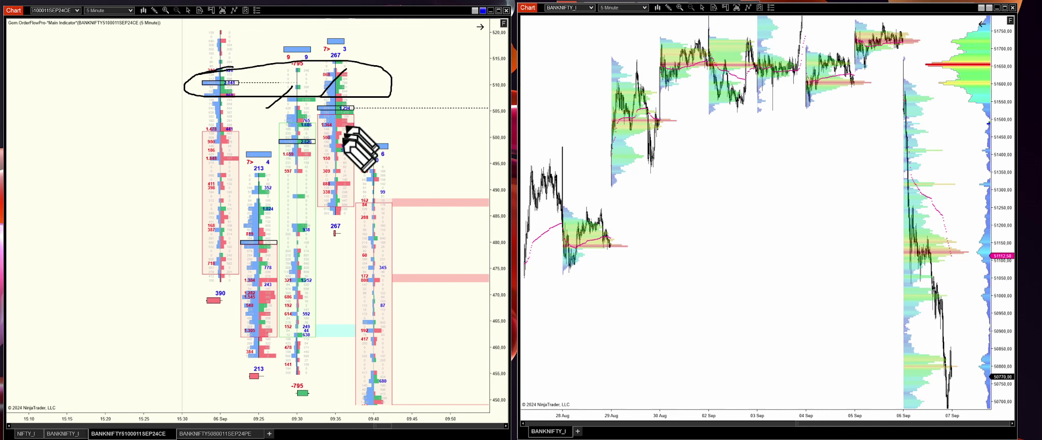
left_click_drag(258, 123, 391, 122)
left_click_drag(276, 127, 347, 127)
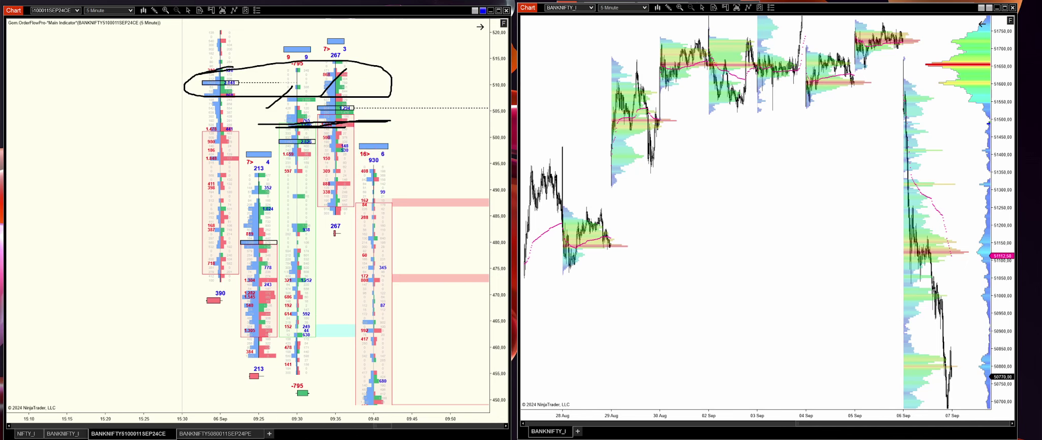
key("Escape")
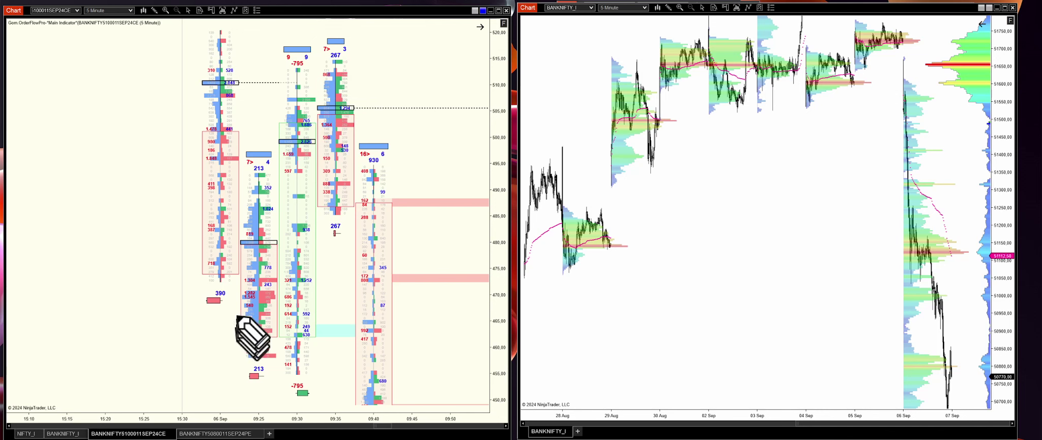
Box the 09:25 bar's imbalances from about 473 to 458, extend the upper level over the 09:30 bar, and mark its buy zone near 463
mouse_move(235, 279)
left_mouse_down()
mouse_move(278, 278)
mouse_move(283, 350)
mouse_move(224, 359)
mouse_move(228, 284)
left_mouse_up()
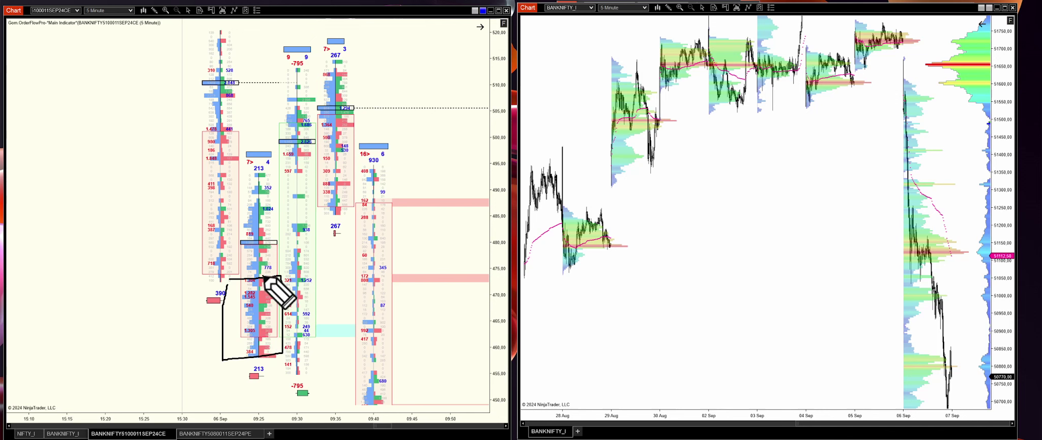
left_click_drag(263, 277, 321, 275)
left_click_drag(321, 345, 319, 337)
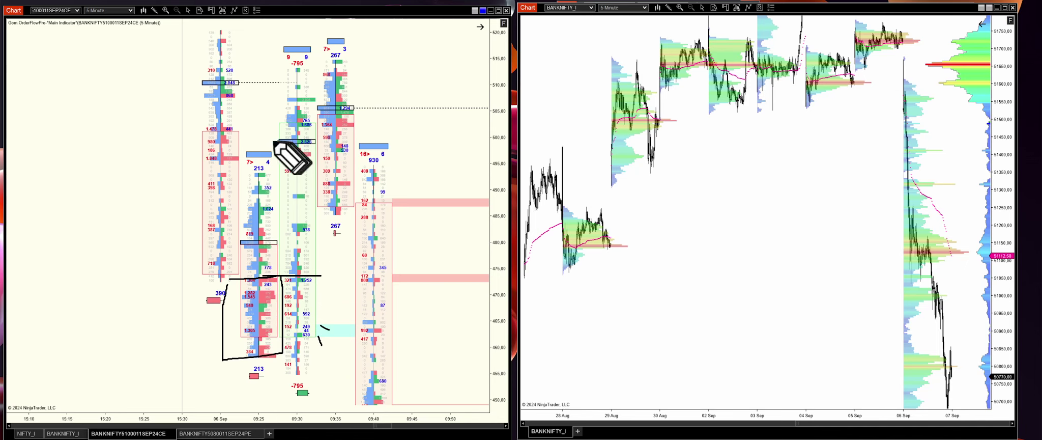
Draw a line at about 499 through the 09:30 and 09:35 bars, circle and tick their upper parts, and clear the annotations
left_click_drag(265, 143, 395, 139)
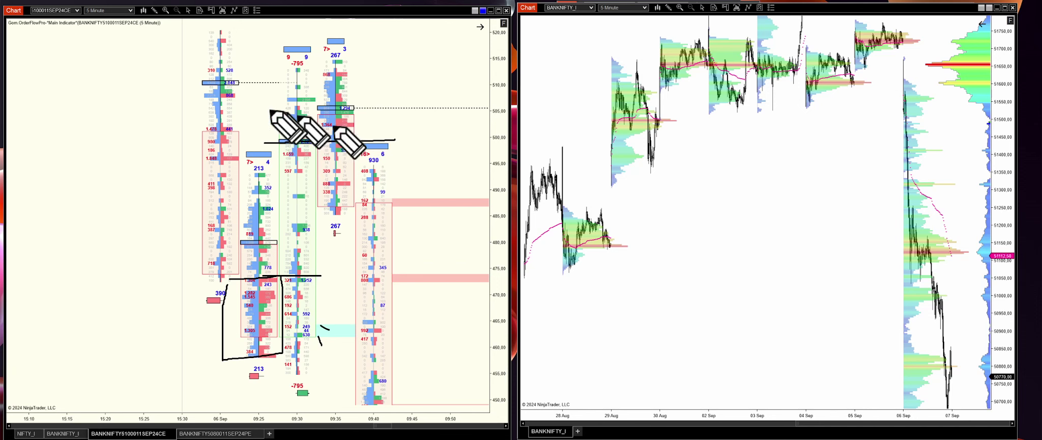
mouse_move(229, 80)
left_mouse_down()
mouse_move(243, 63)
mouse_move(346, 67)
mouse_move(351, 126)
mouse_move(281, 59)
left_mouse_up()
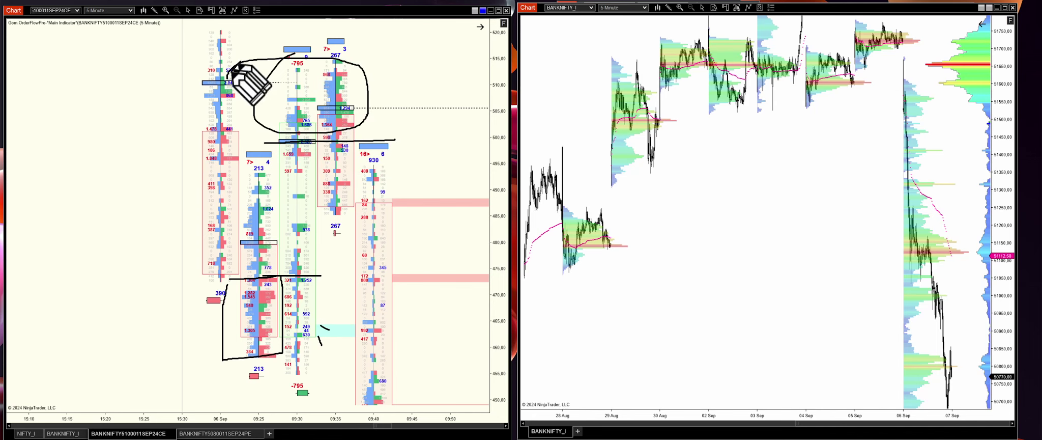
left_click_drag(293, 119, 375, 88)
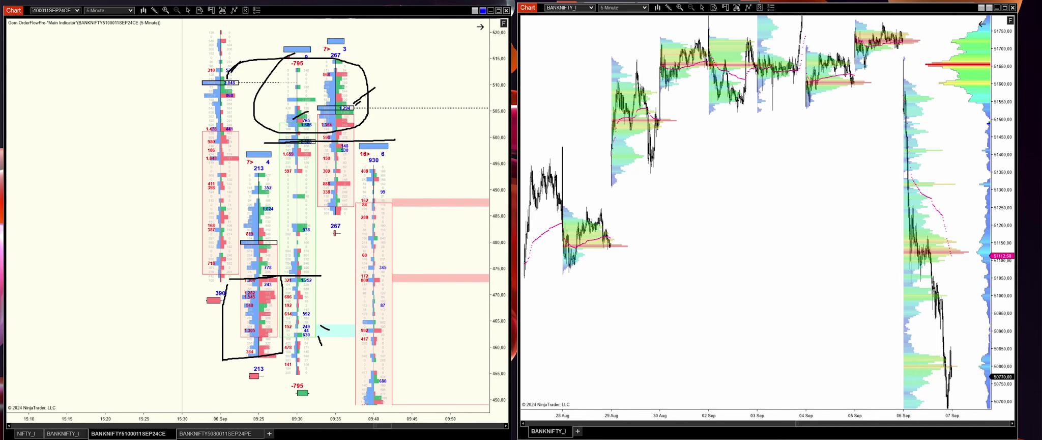
key("Escape")
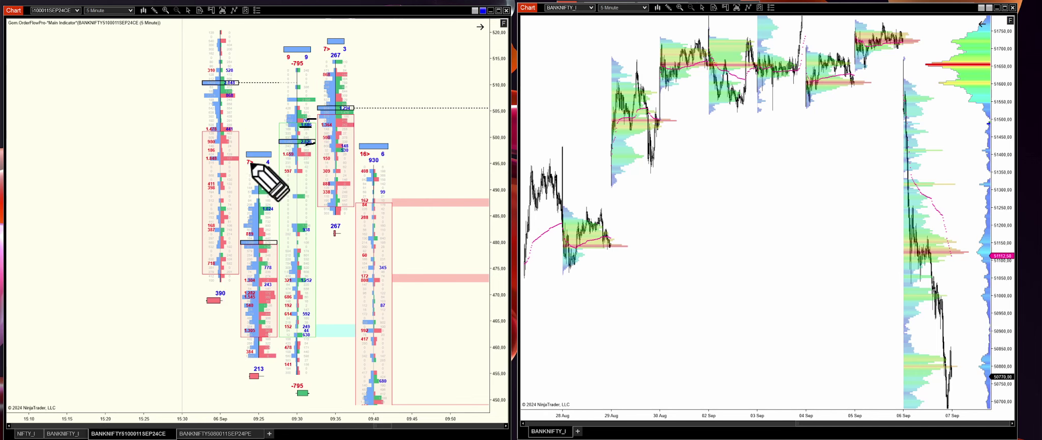
Draw level lines at about 499 and 507 across the 09:30 and 09:35 footprint bars
left_click_drag(273, 141, 396, 140)
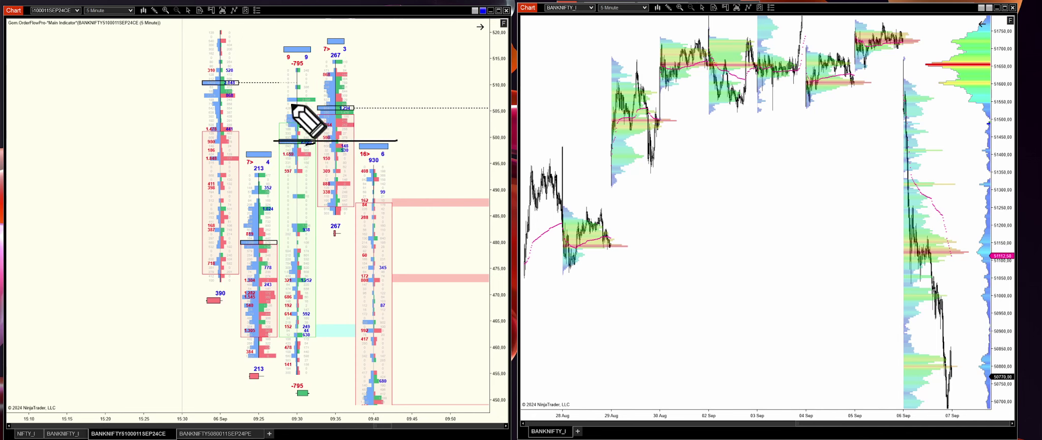
mouse_move(289, 100)
left_mouse_down()
mouse_move(379, 99)
mouse_move(367, 121)
left_mouse_up()
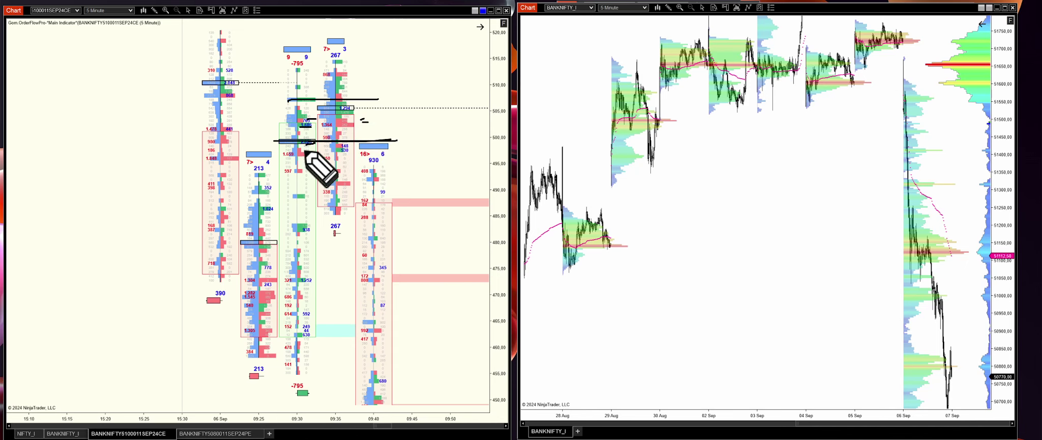
Reinforce the level near 499, loop around the upper parts of the 09:30 and 09:35 bars, and clear the annotations
left_click_drag(303, 145, 402, 139)
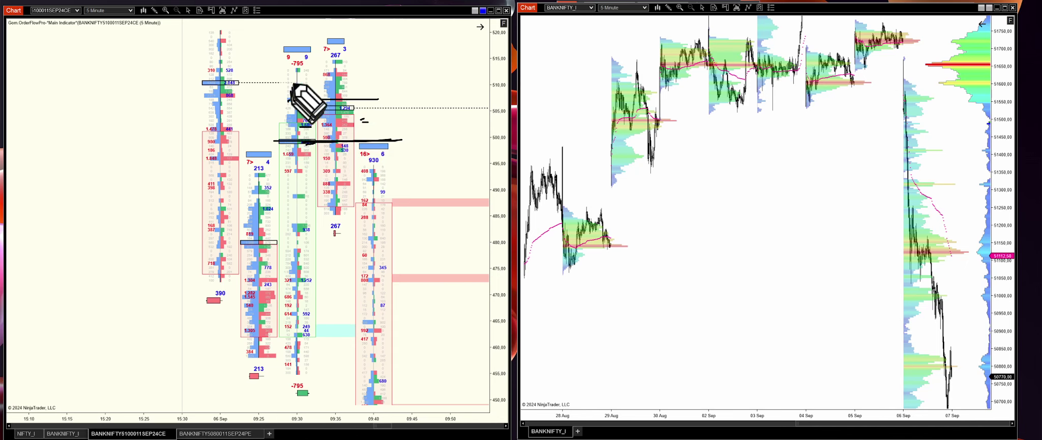
mouse_move(293, 82)
left_mouse_down()
mouse_move(315, 149)
mouse_move(351, 55)
left_mouse_up()
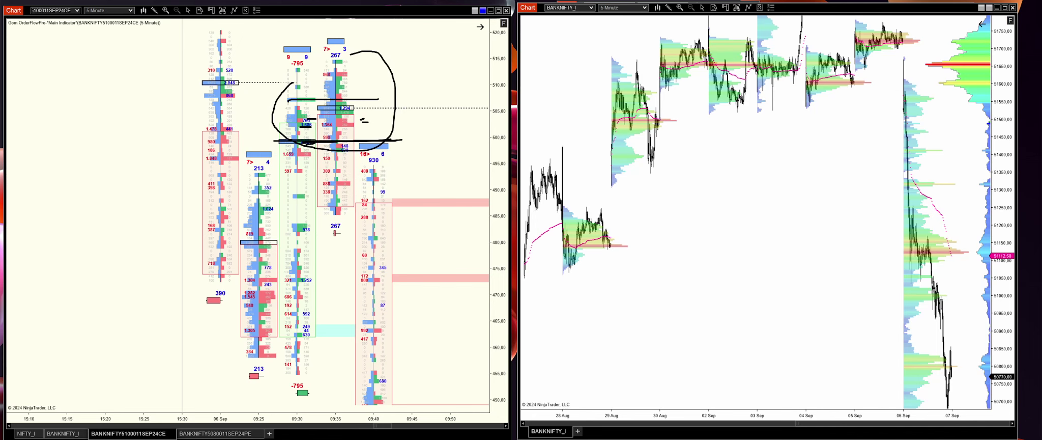
key("Escape")
Mark the 09:40 bar's sell imbalances with short level lines at about 489, 475, 465 and 451, circle the 461 to 464 area, and clear the annotations
mouse_move(194, 229)
left_mouse_down()
mouse_move(193, 177)
mouse_move(31, 170)
left_mouse_up()
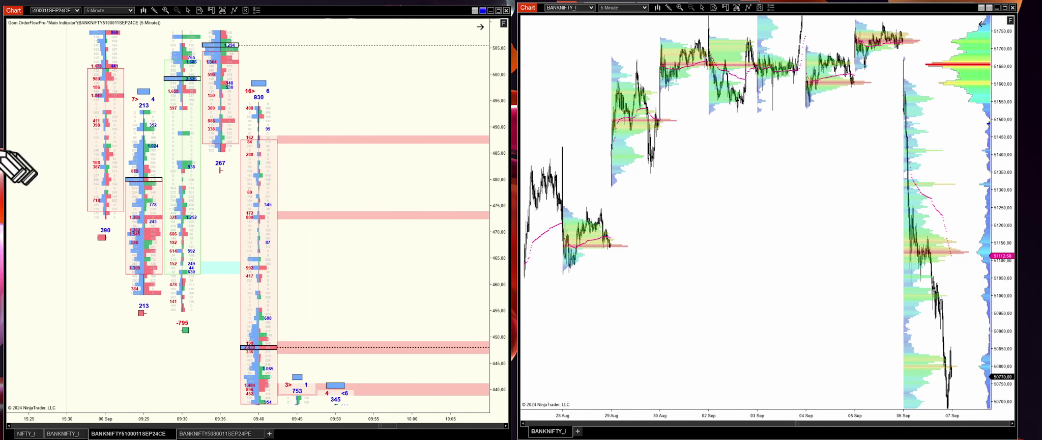
left_click_drag(295, 133, 334, 130)
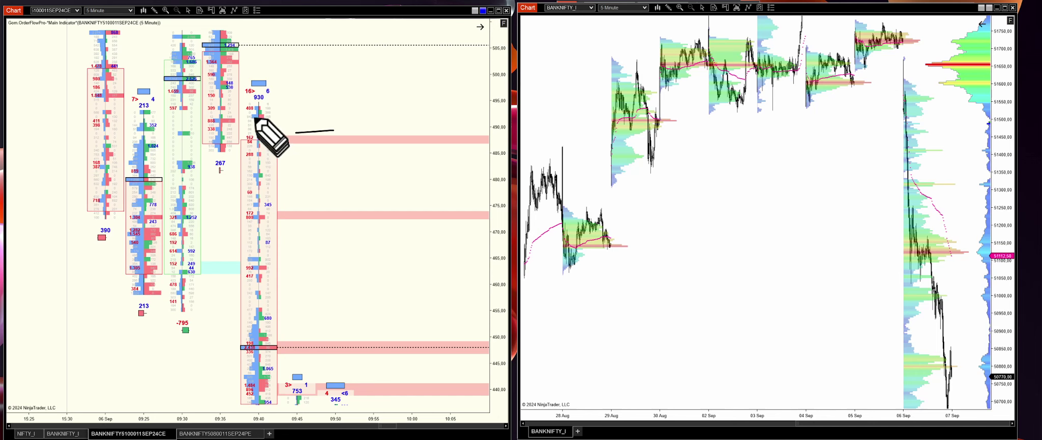
left_click_drag(256, 134, 254, 137)
left_click(254, 158)
left_click_drag(261, 207, 254, 214)
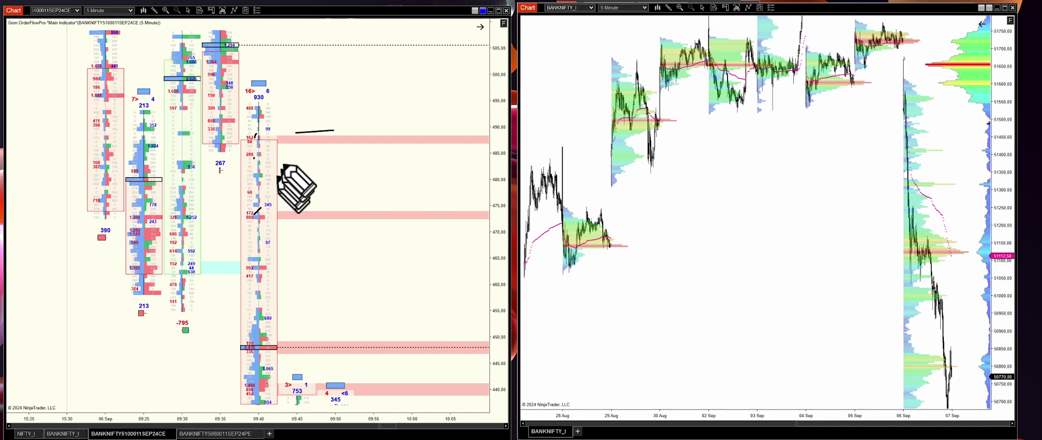
left_click_drag(295, 133, 307, 132)
left_click_drag(287, 207, 297, 207)
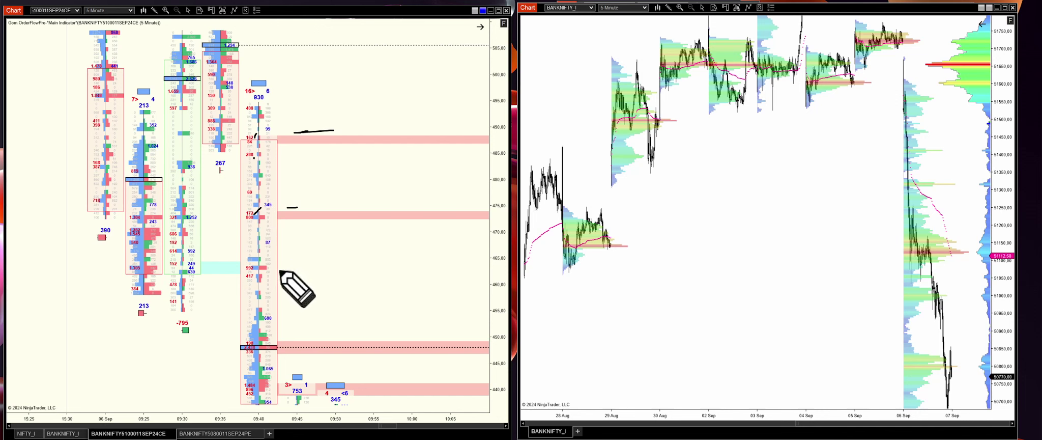
left_click_drag(240, 263, 314, 258)
left_click_drag(276, 333, 289, 334)
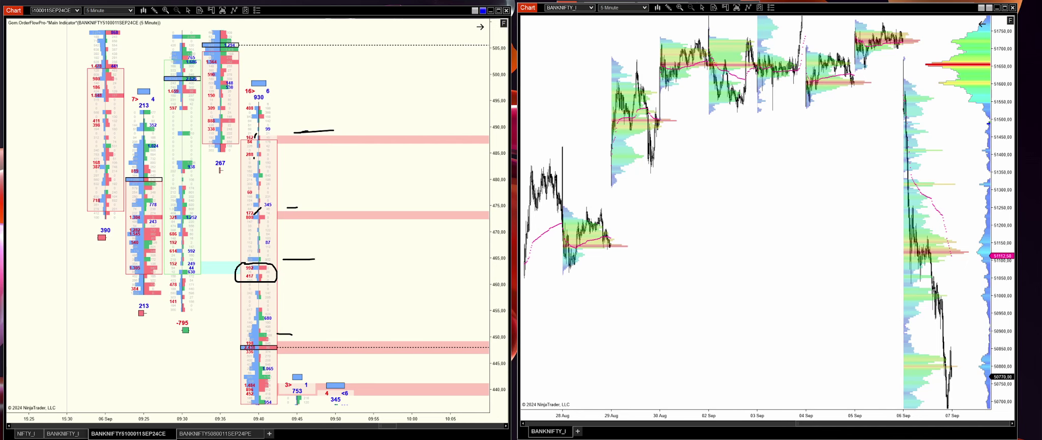
key("Escape")
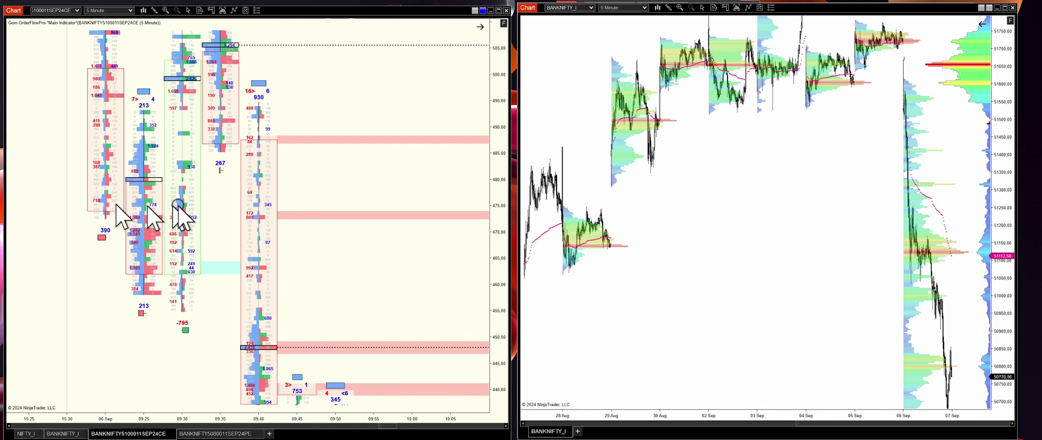
Circle the 09:40 bar's high-volume level near 448, tick its zone, and mark the imbalances beneath it
left_click(230, 234)
scroll(231, 234, "down", 6)
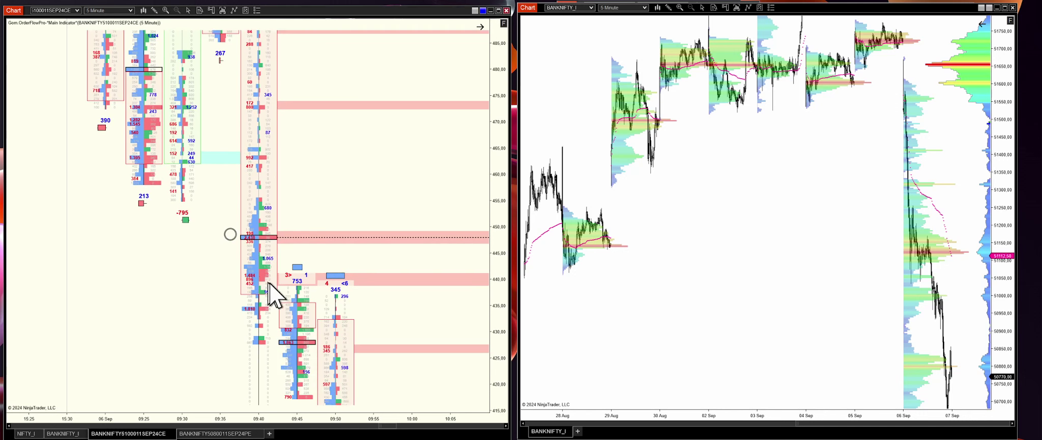
left_click(2, 164)
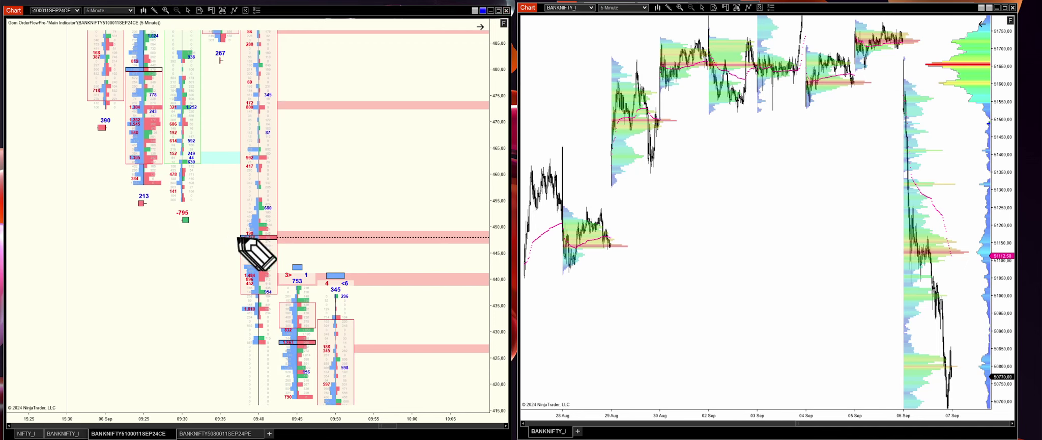
mouse_move(262, 224)
left_mouse_down()
mouse_move(231, 226)
mouse_move(232, 240)
mouse_move(266, 246)
mouse_move(269, 224)
mouse_move(281, 238)
left_mouse_up()
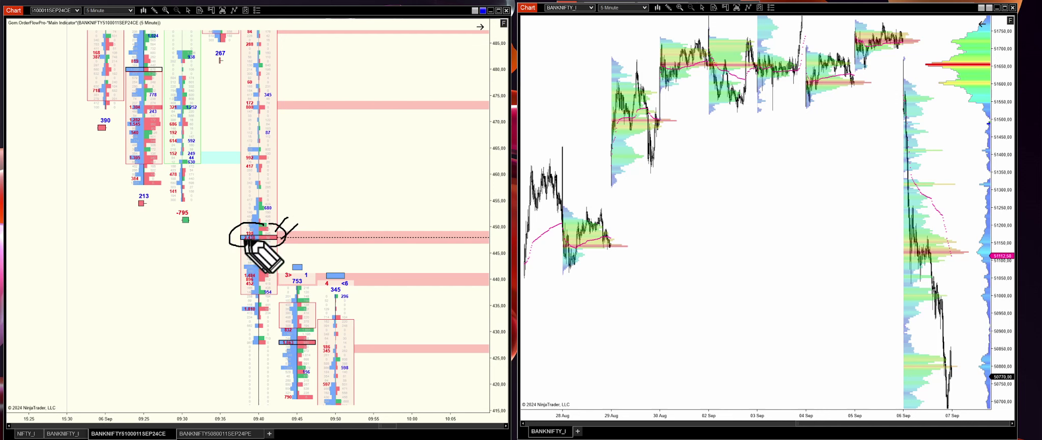
mouse_move(258, 264)
left_mouse_down()
mouse_move(232, 275)
mouse_move(275, 273)
left_mouse_up()
left_click_drag(291, 218, 277, 226)
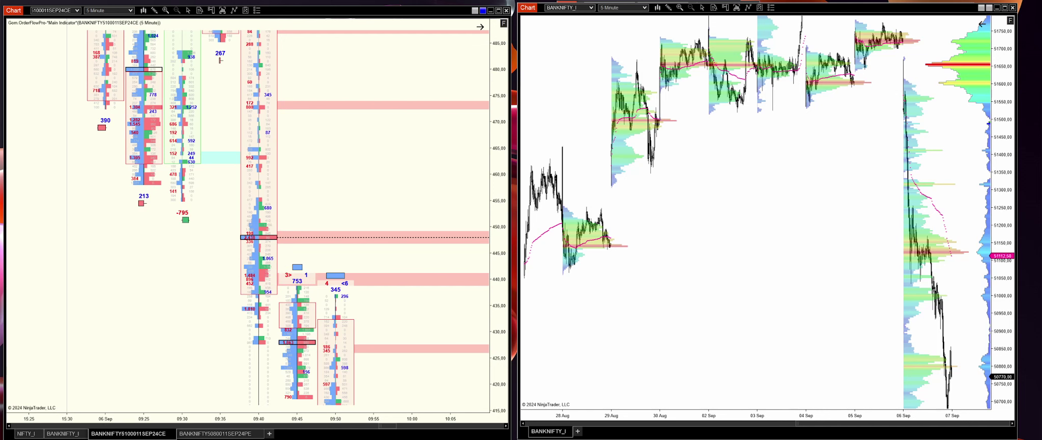
Circle the 09:40 bar's imbalances between about 439 and 443 and mark the area just above the 448 zone
left_click(157, 214)
scroll(170, 225, "down", 2)
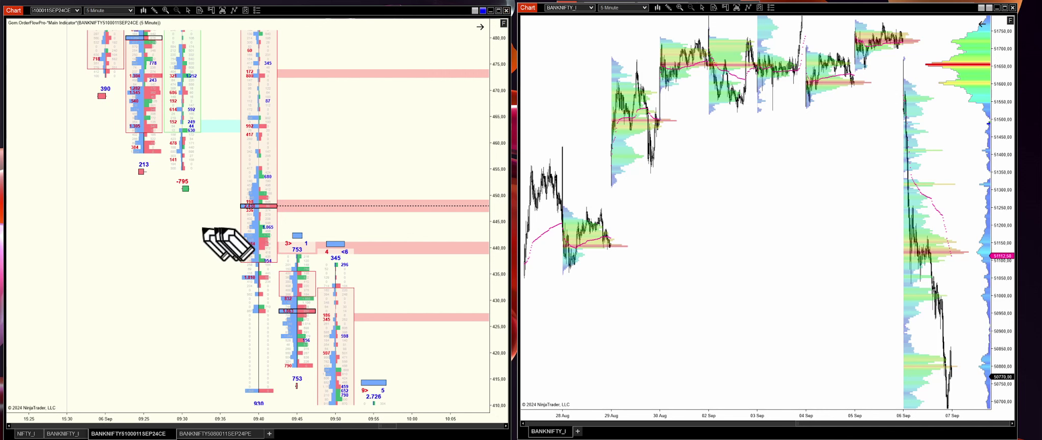
mouse_move(252, 229)
left_mouse_down()
mouse_move(227, 240)
mouse_move(256, 251)
mouse_move(274, 232)
mouse_move(242, 235)
mouse_move(258, 246)
mouse_move(246, 251)
left_mouse_up()
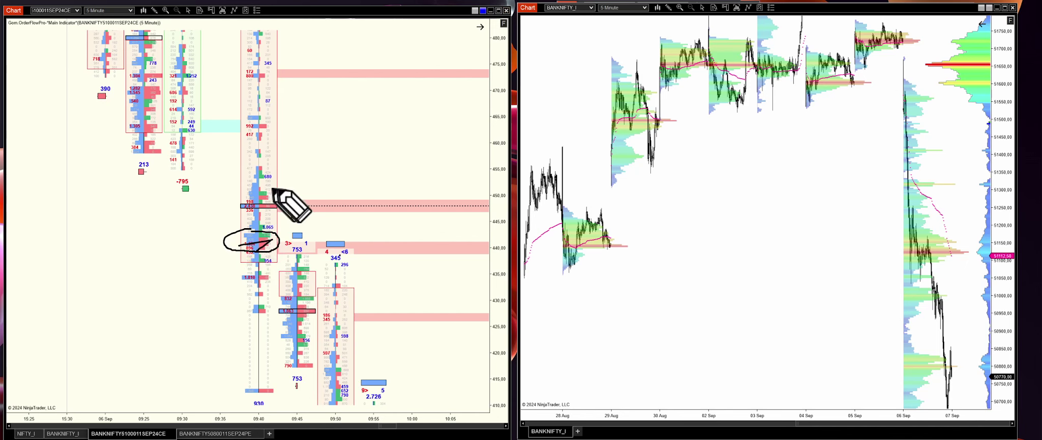
mouse_move(288, 189)
left_mouse_down()
mouse_move(309, 190)
mouse_move(283, 188)
left_mouse_up()
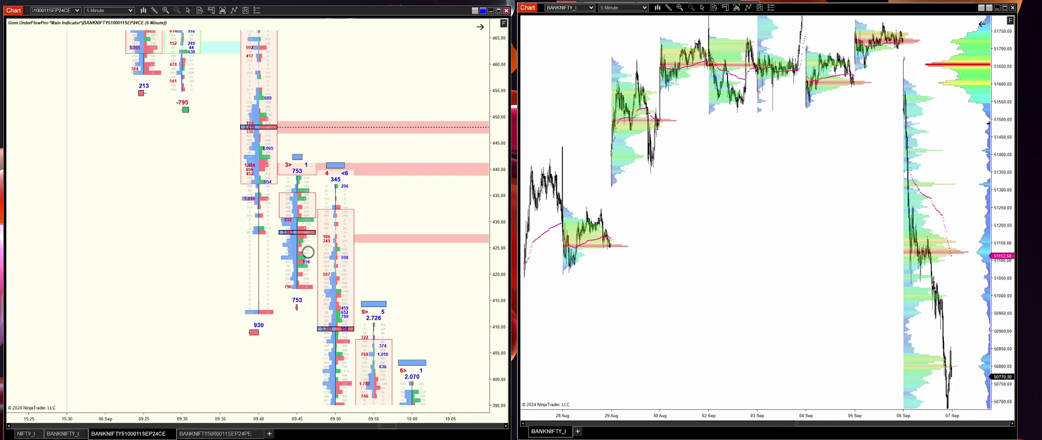
Circle the 09:45 bar's high-volume level near 428, box the zone from the 09:40 bar past the 09:50 bar, and clear the annotations
mouse_move(304, 216)
left_mouse_down()
mouse_move(262, 229)
mouse_move(326, 227)
mouse_move(313, 214)
left_mouse_up()
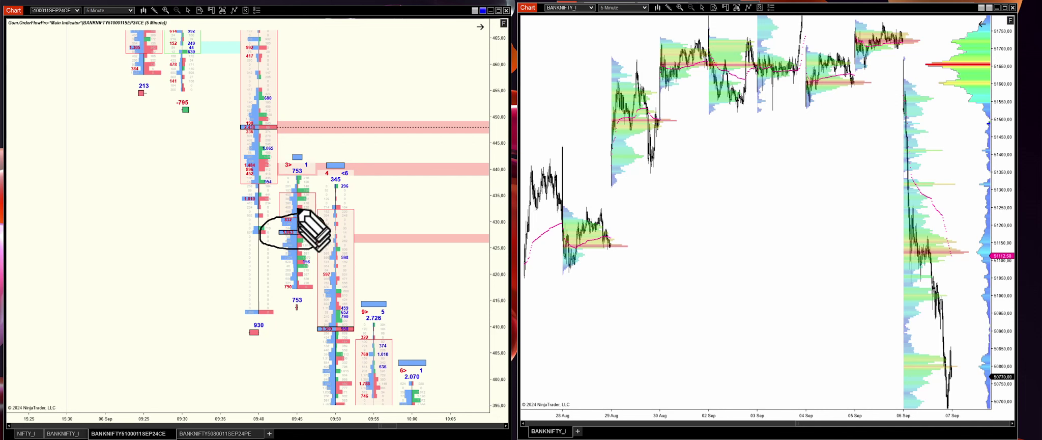
mouse_move(326, 246)
left_mouse_down()
mouse_move(366, 228)
mouse_move(308, 227)
left_mouse_up()
mouse_move(232, 229)
left_mouse_down()
mouse_move(354, 228)
mouse_move(431, 247)
mouse_move(338, 250)
mouse_move(247, 228)
left_mouse_up()
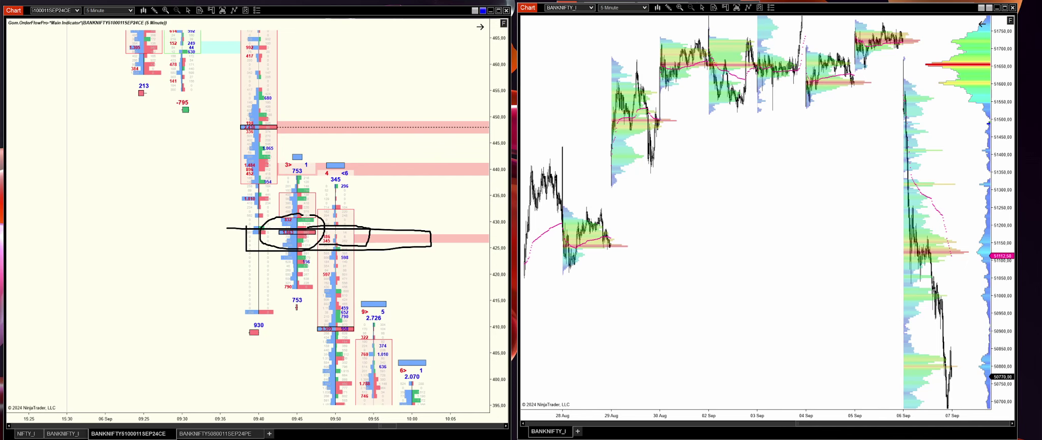
key("Escape")
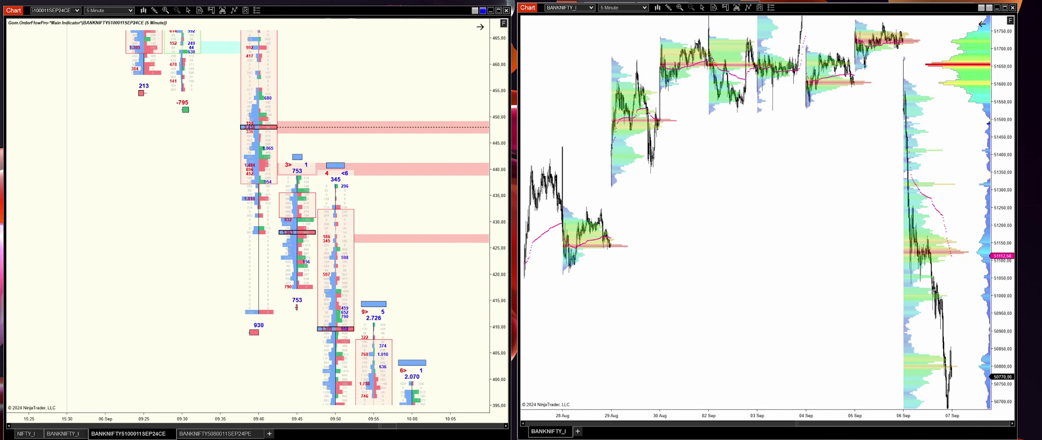
Examine the footprint bars and sell zones from 09:45 to 10:15 as the option price falls below 430
left_click(278, 248)
key("Down")
key("Down")
key("Down")
key("Down")
key("Down")
key("Down")
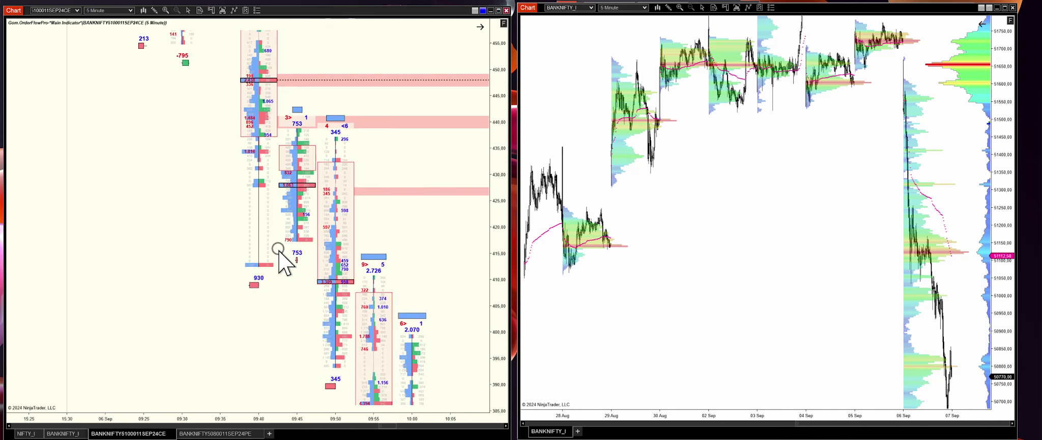
scroll(279, 251, "down", 7)
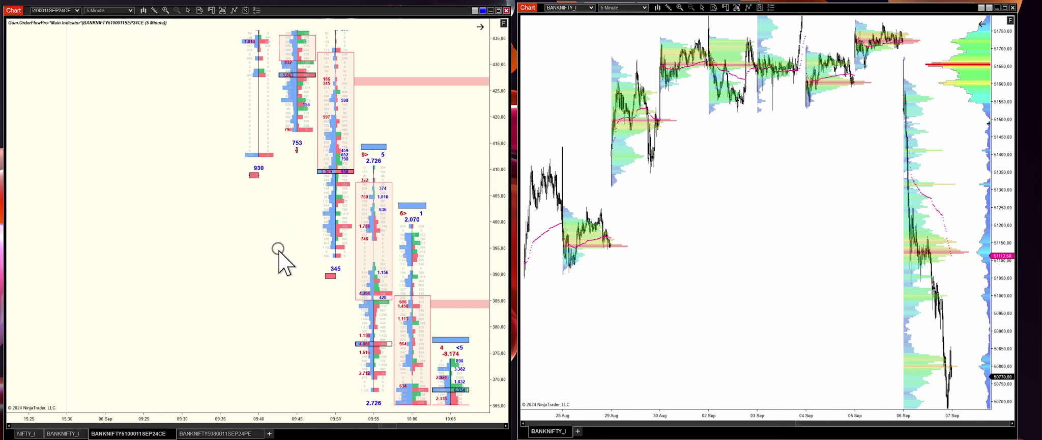
scroll(279, 250, "down", 3)
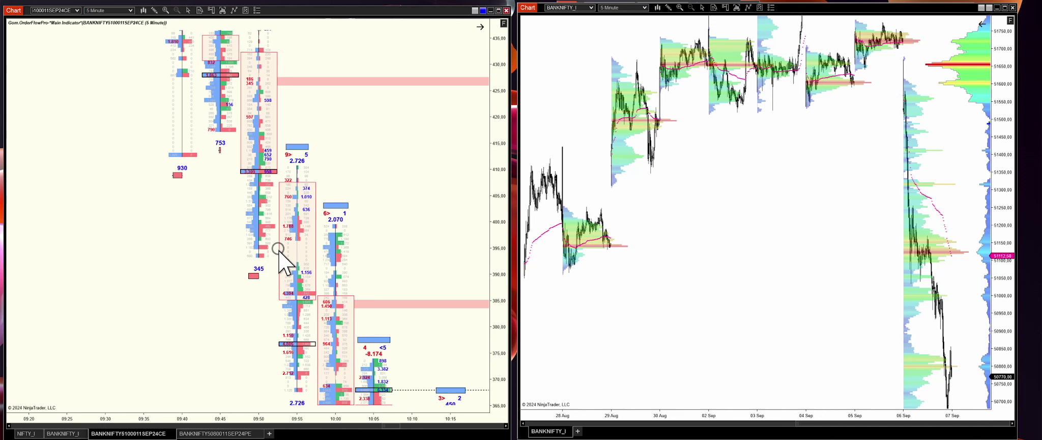
scroll(279, 251, "up", 2)
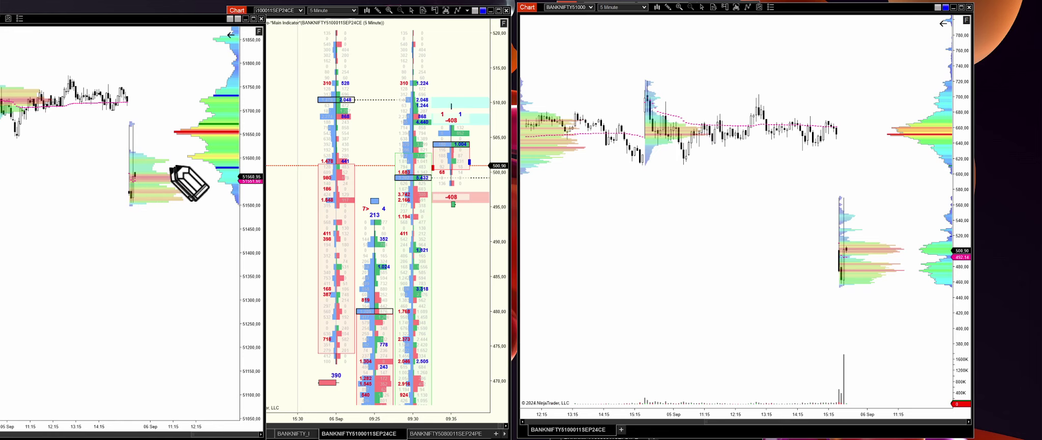
Circle the 06 Sep high-volume cluster on the index chart and outline the option profile's upper cluster with a level line beneath it
mouse_move(134, 174)
left_mouse_down()
mouse_move(196, 180)
mouse_move(148, 205)
mouse_move(134, 175)
left_mouse_up()
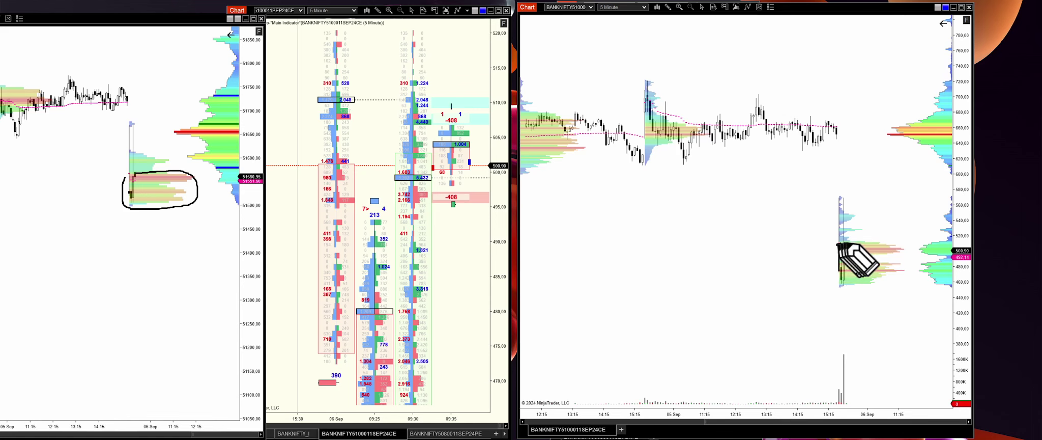
mouse_move(837, 246)
left_mouse_down()
mouse_move(886, 239)
mouse_move(890, 248)
mouse_move(831, 252)
mouse_move(832, 243)
mouse_move(844, 257)
mouse_move(907, 257)
left_mouse_up()
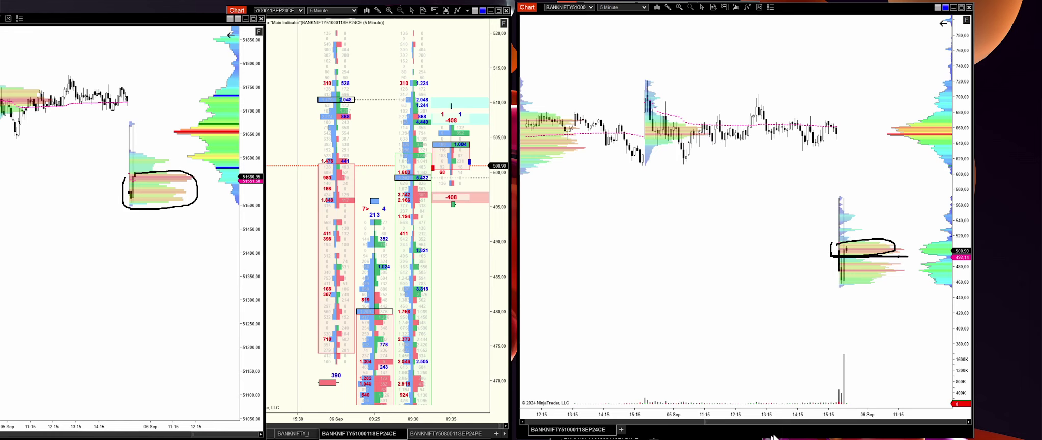
Tick the option chart's volume spike, draw level lines above its upper profile cluster and near 510 on the footprint, and clear the annotations
left_click_drag(804, 415, 676, 420)
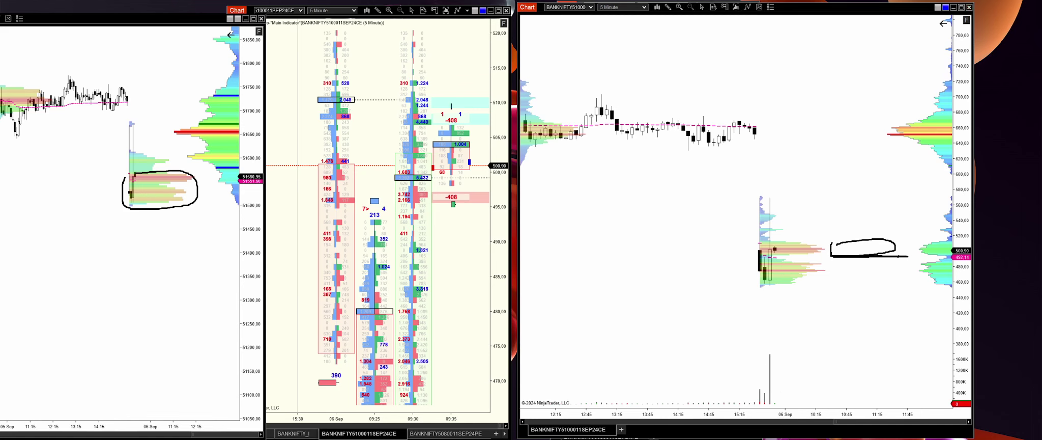
left_click_drag(779, 350, 772, 358)
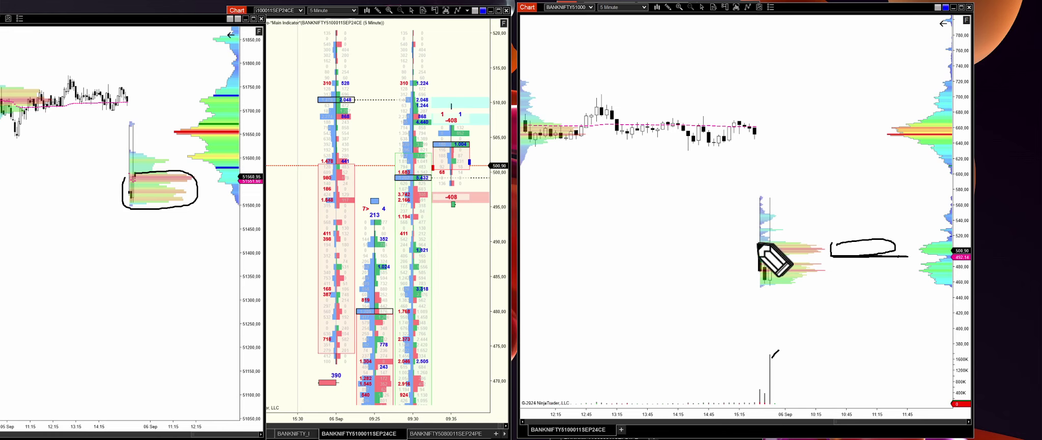
left_click_drag(757, 243, 813, 245)
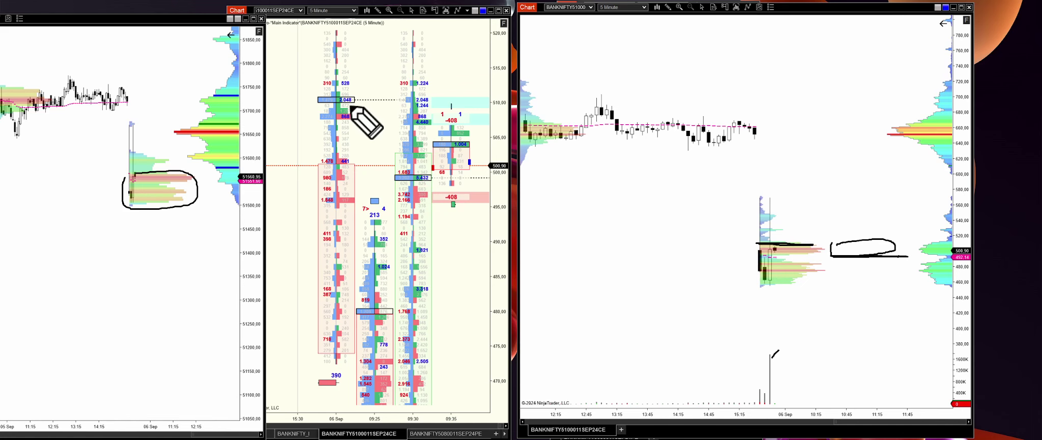
left_click_drag(383, 99, 485, 110)
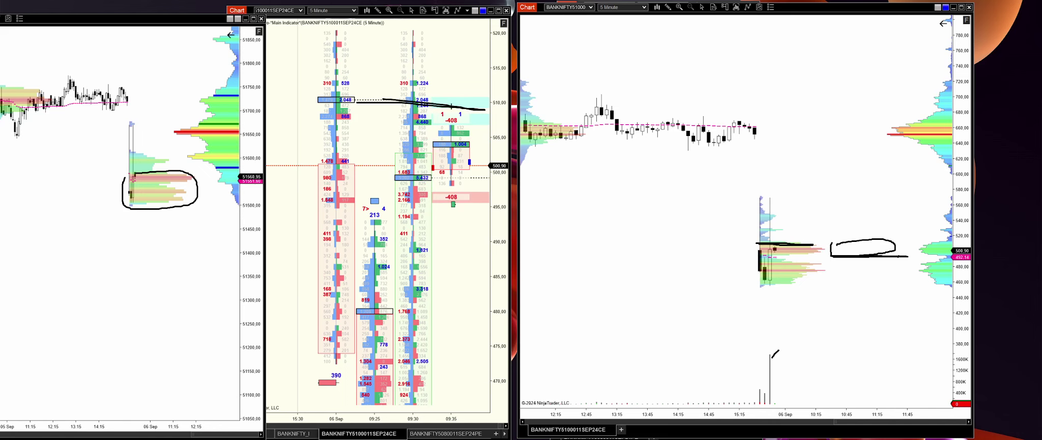
key("Escape")
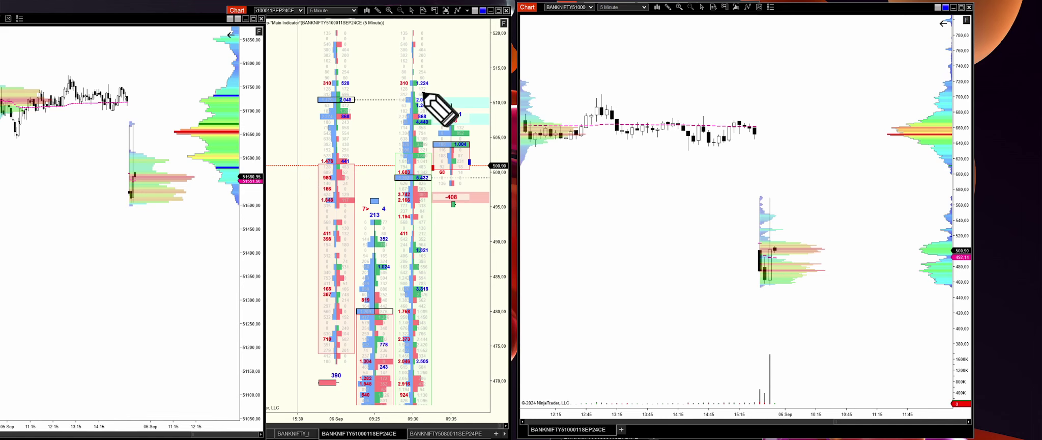
Circle the 09:30 bar's buy imbalances, draw level lines at about 513, 510 and 507 beside them, and clear the annotations
mouse_move(426, 96)
left_mouse_down()
mouse_move(409, 91)
mouse_move(402, 121)
mouse_move(433, 119)
mouse_move(427, 82)
mouse_move(399, 94)
mouse_move(407, 127)
mouse_move(461, 122)
mouse_move(484, 100)
left_mouse_up()
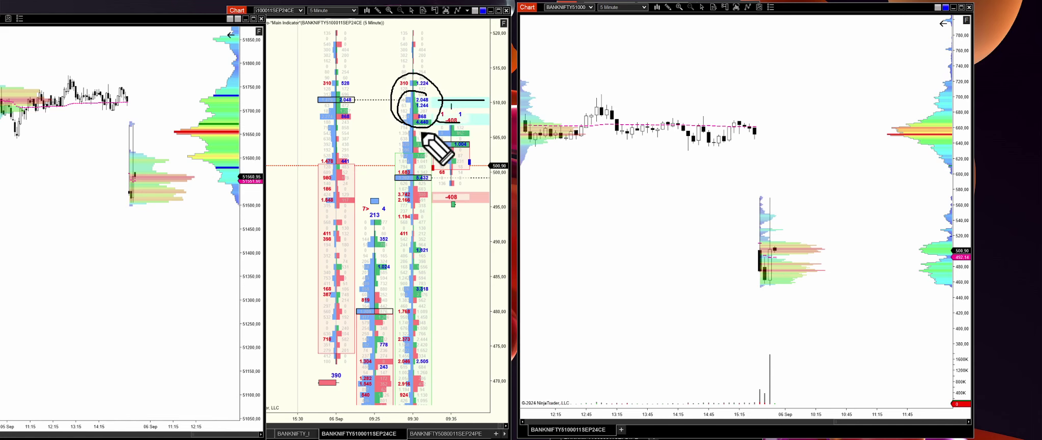
left_click_drag(352, 78, 365, 68)
left_click_drag(425, 78, 436, 75)
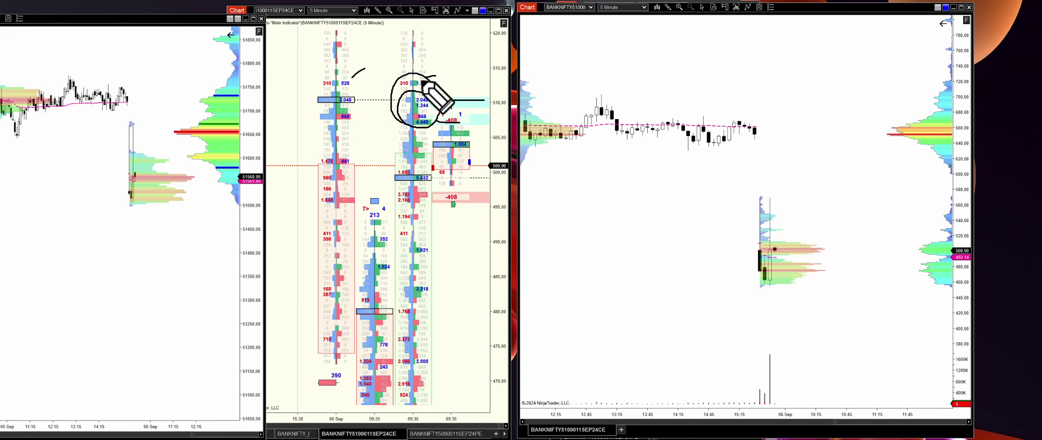
left_click_drag(422, 82, 467, 81)
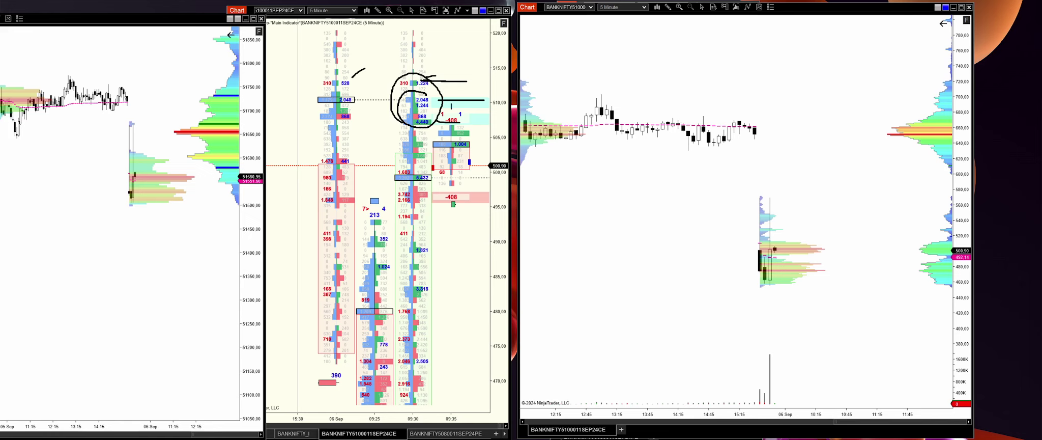
key("Escape")
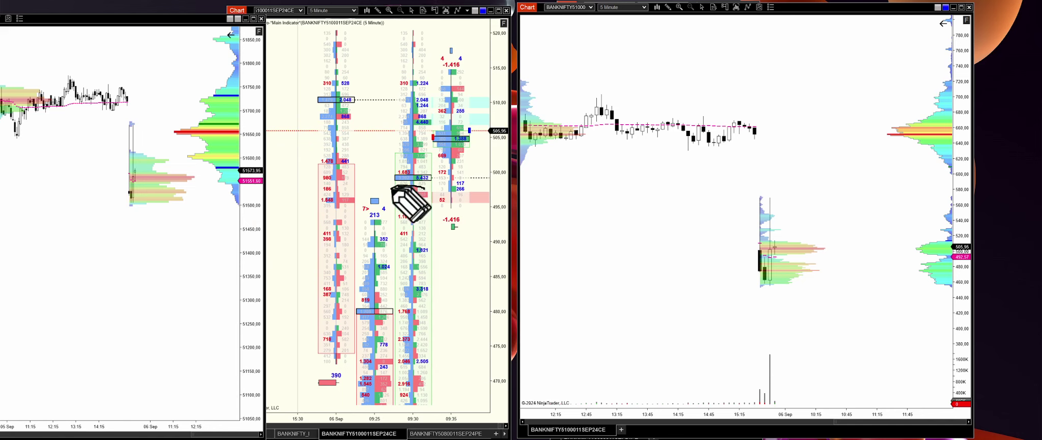
Circle the sell zone near 497 across the 09:30 and 09:35 bars and extend the first bar's high-volume level at about 510
mouse_move(394, 189)
left_mouse_down()
mouse_move(395, 198)
mouse_move(474, 200)
mouse_move(424, 189)
left_mouse_up()
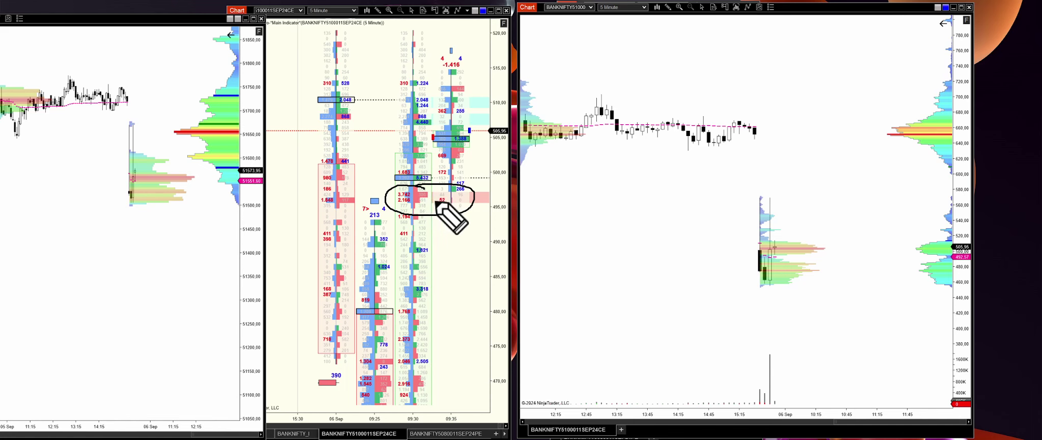
left_click(356, 100)
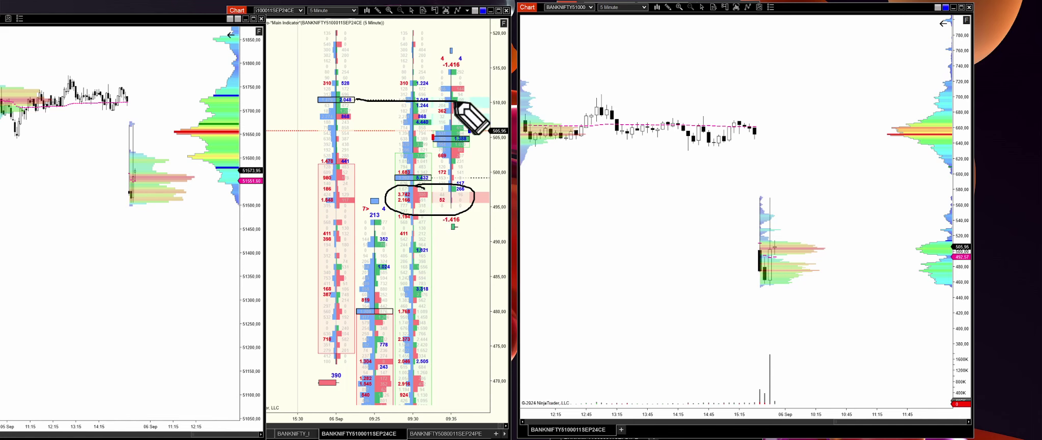
Draw level lines at about 488 beside the 09:30 bar and 495 at the 09:35 bar's low, and clear the annotations
left_click(457, 100)
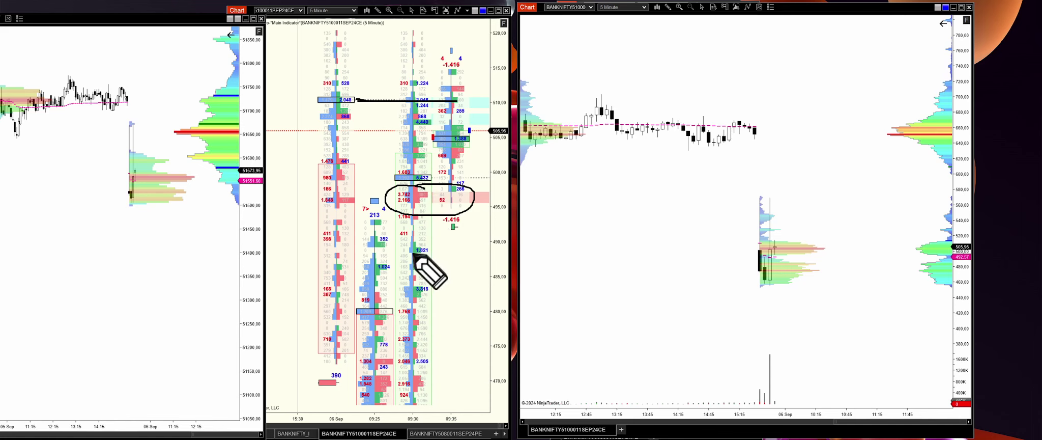
left_click_drag(414, 256, 465, 251)
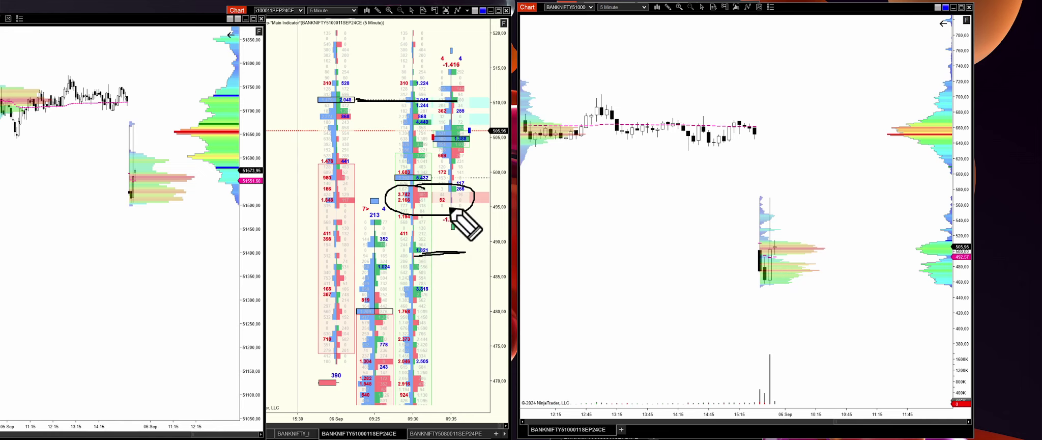
left_click_drag(444, 206, 463, 207)
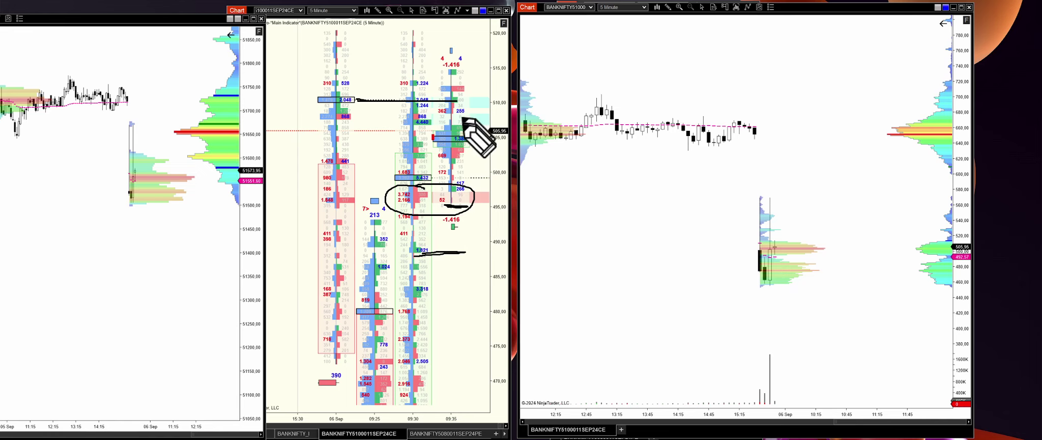
left_click_drag(402, 254, 475, 254)
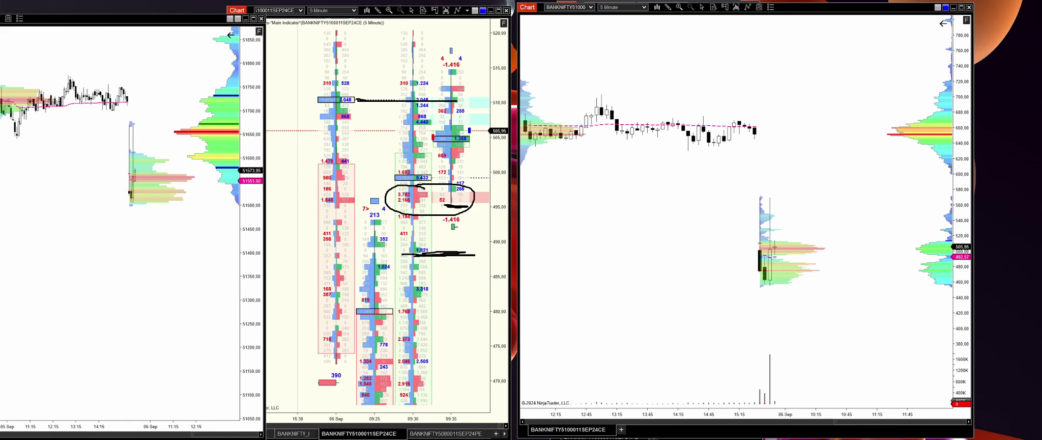
key("Escape")
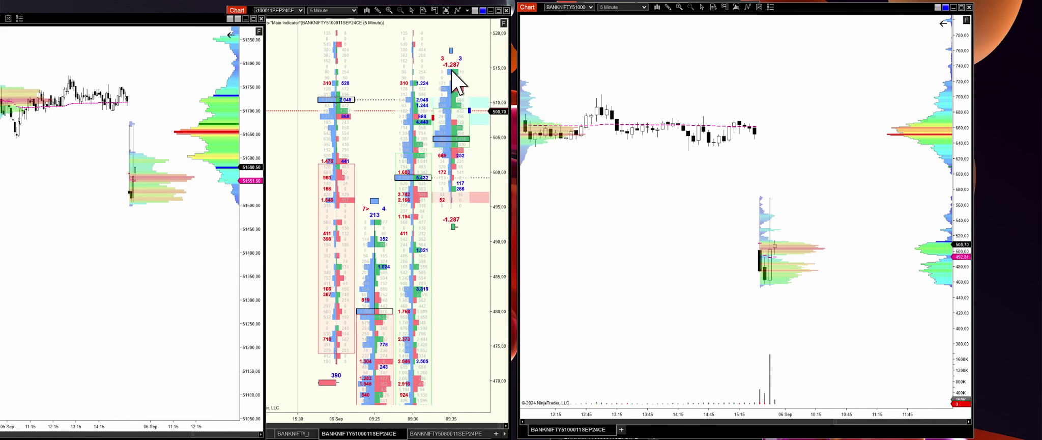
Outline the footprint zone between about 482 and 487 across the 09:20 to 09:40 bars and tick the 09:30 bar's buy imbalance inside it
left_click(421, 183)
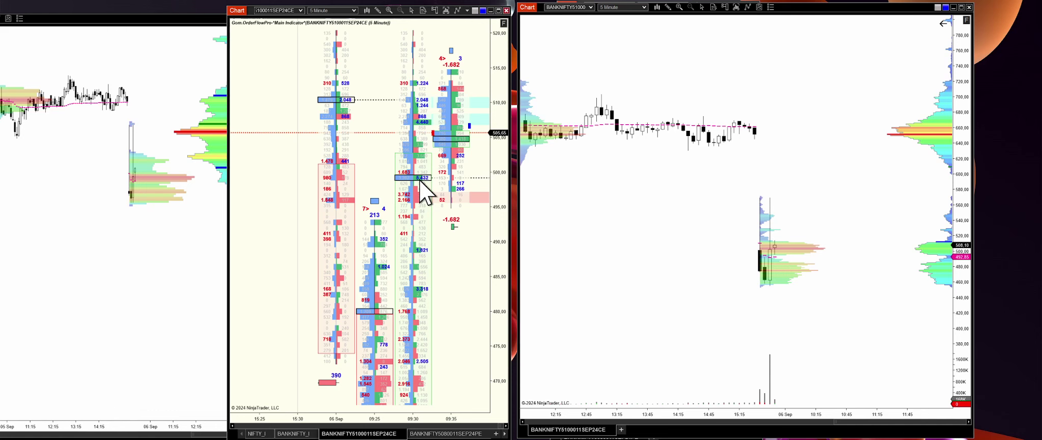
scroll(422, 184, "down", 2)
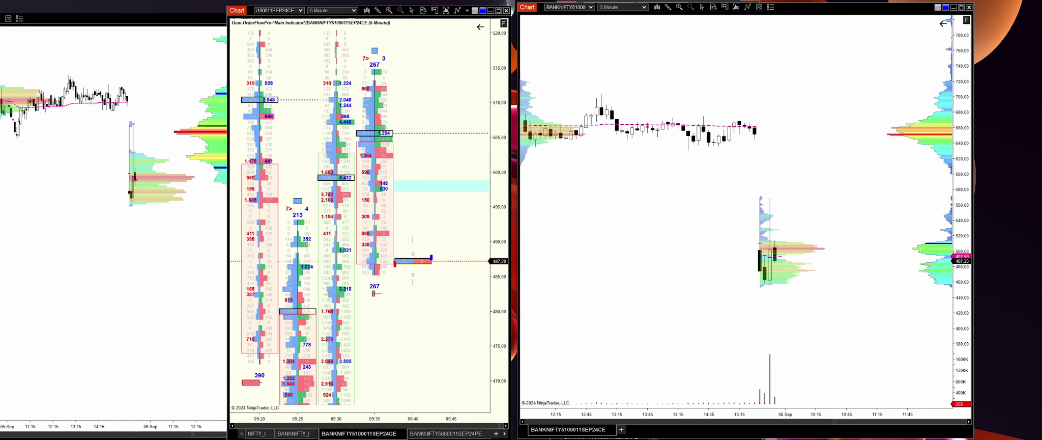
mouse_move(285, 263)
left_mouse_down()
mouse_move(430, 261)
mouse_move(460, 293)
mouse_move(285, 299)
mouse_move(271, 269)
mouse_move(294, 265)
left_mouse_up()
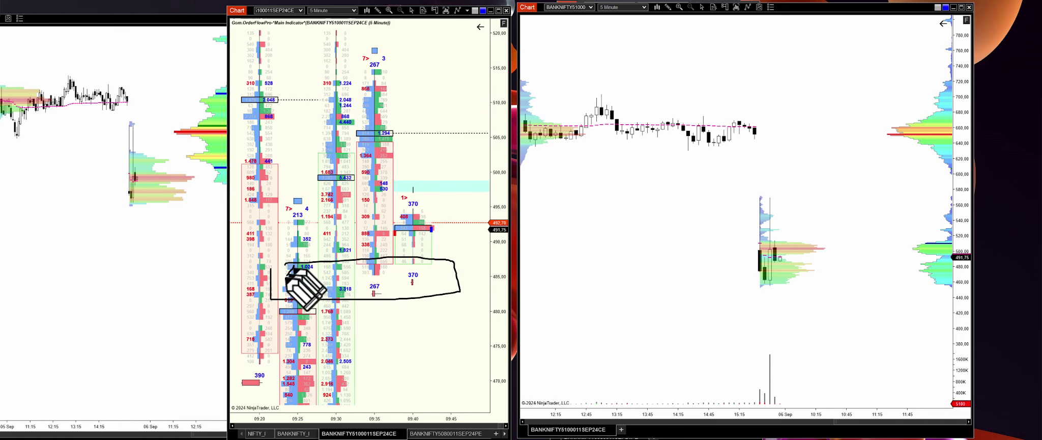
left_click_drag(330, 294, 359, 287)
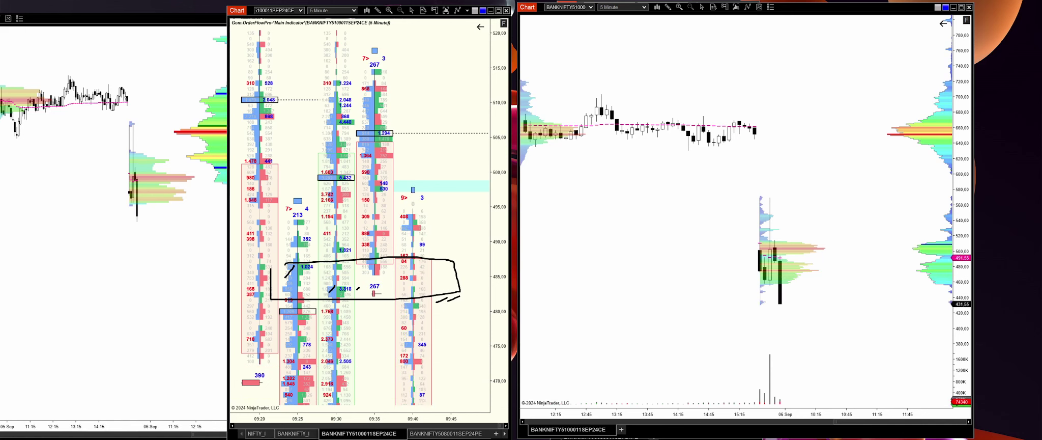
Circle the 09:40 bar's two high-volume rows on the footprint and extend a level line from the upper one
left_click_drag(356, 278, 355, 247)
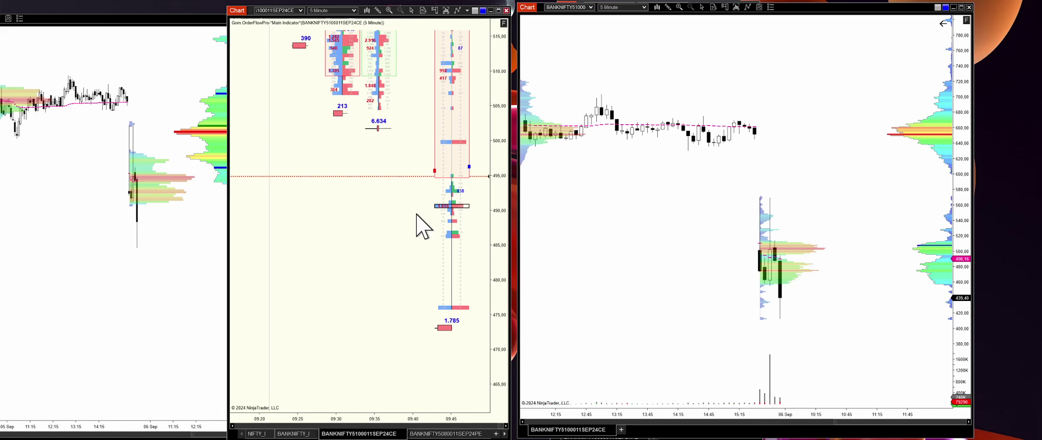
scroll(417, 214, "down", 2)
scroll(416, 214, "up", 1)
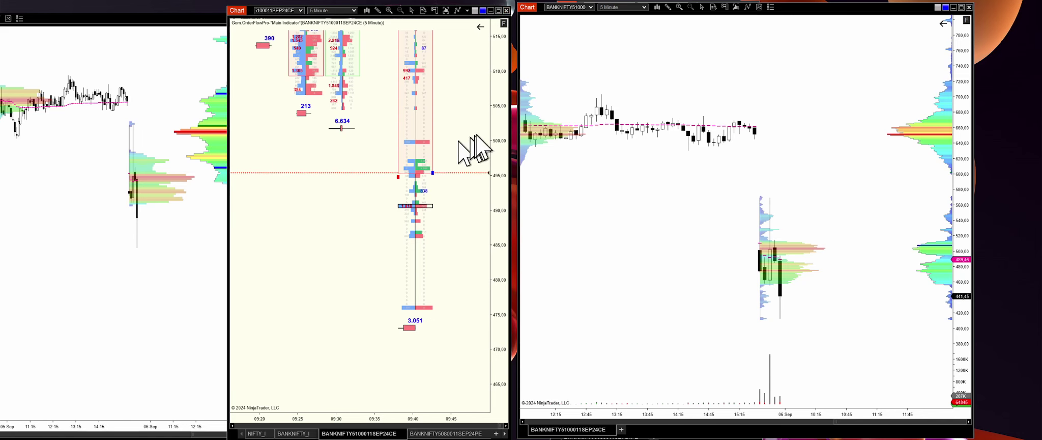
left_click_drag(497, 118, 499, 232)
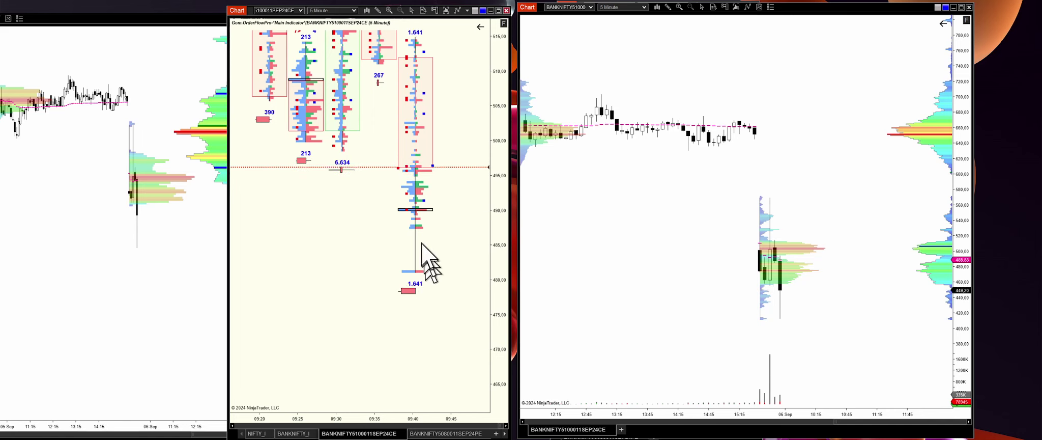
left_click_drag(496, 232, 496, 131)
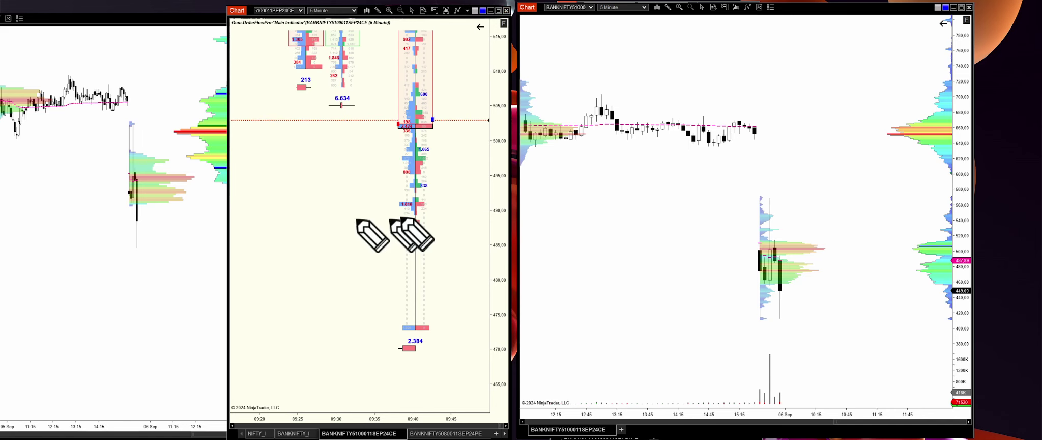
mouse_move(417, 199)
left_mouse_down()
mouse_move(380, 205)
mouse_move(430, 207)
mouse_move(407, 210)
left_mouse_up()
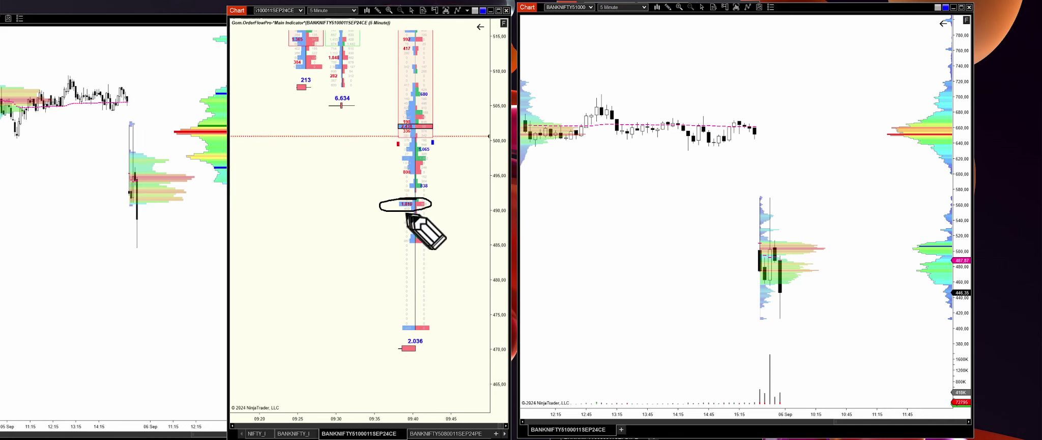
mouse_move(416, 123)
left_mouse_down()
mouse_move(392, 118)
mouse_move(417, 133)
mouse_move(456, 110)
left_mouse_up()
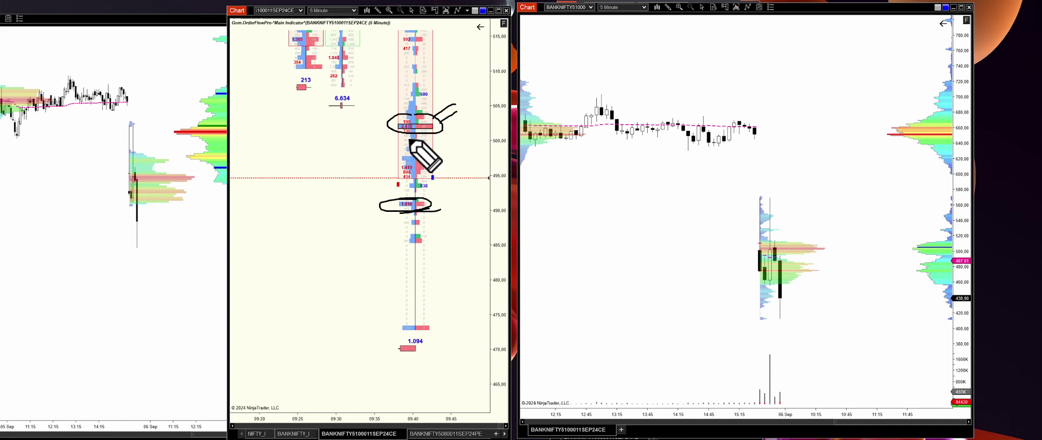
left_click_drag(478, 125, 431, 126)
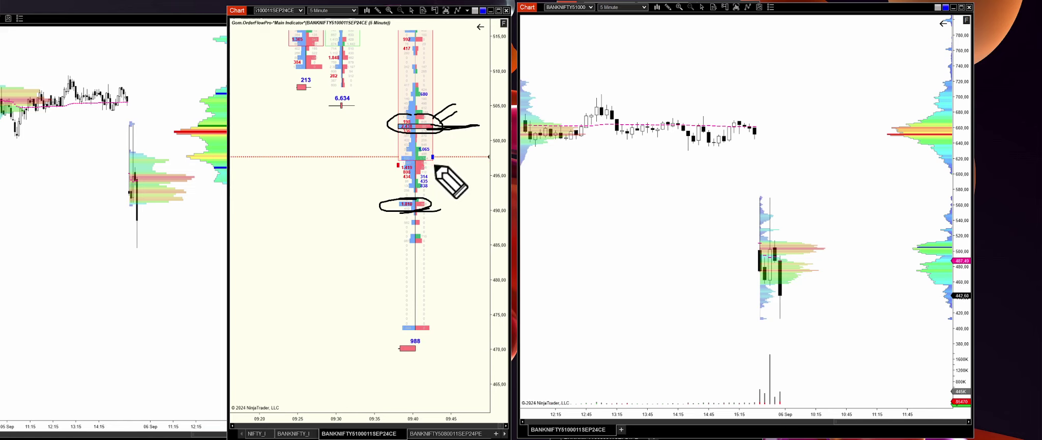
Circle the imbalance cluster between the 09:40 bar's two marked high-volume rows and clear the annotations
left_click_drag(425, 186, 429, 192)
left_click_drag(416, 145, 444, 182)
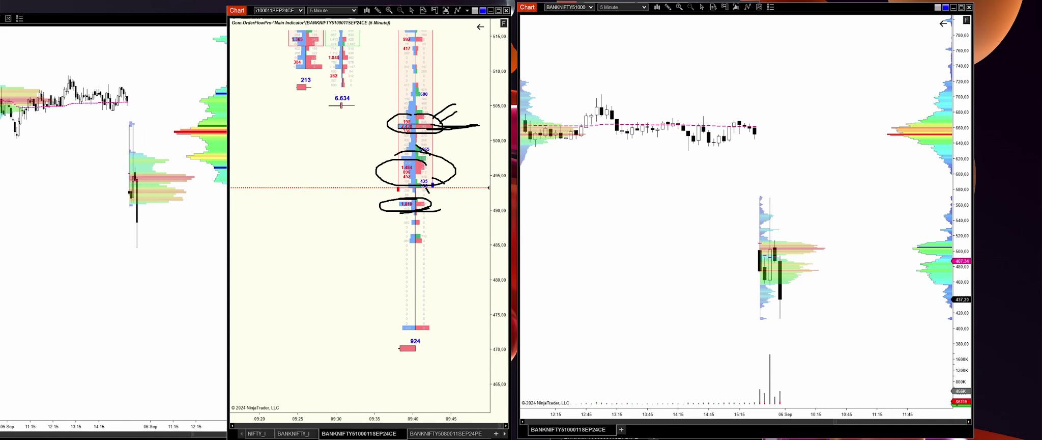
key("Escape")
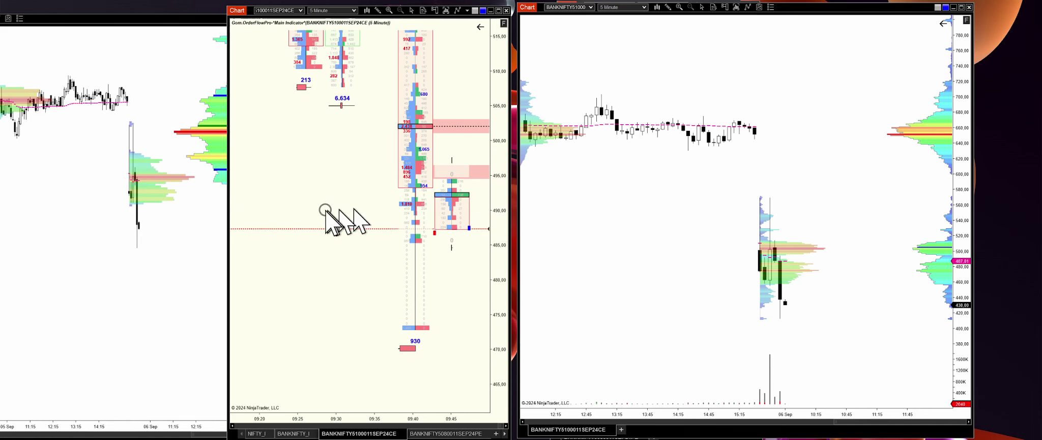
Circle the last completed bar's lower sell-imbalance zone, mark levels at its low and above its upper sell zone, and clear the annotations
scroll(326, 209, "down", 2)
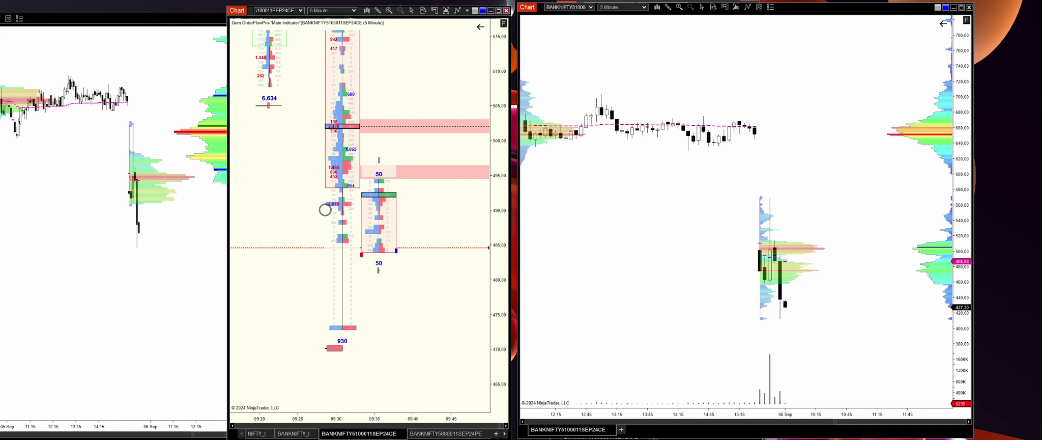
left_click_drag(311, 170, 294, 165)
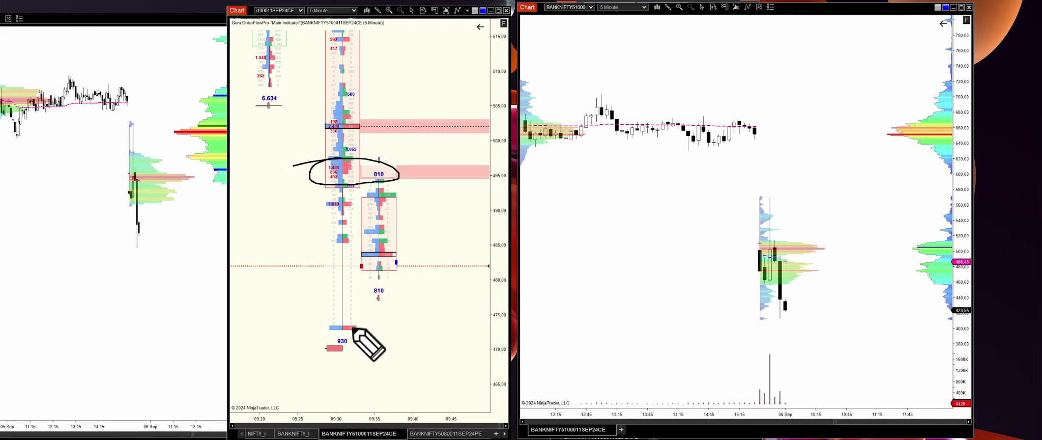
left_click_drag(359, 325, 386, 321)
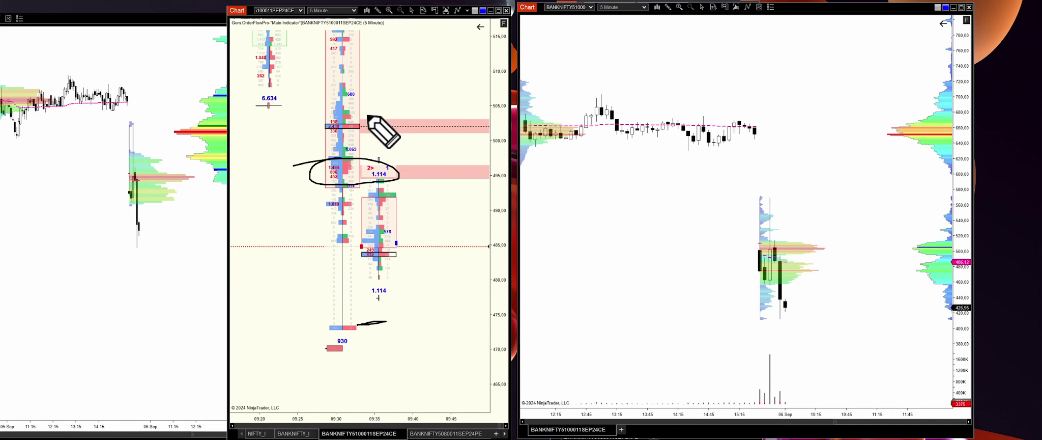
left_click_drag(367, 116, 375, 118)
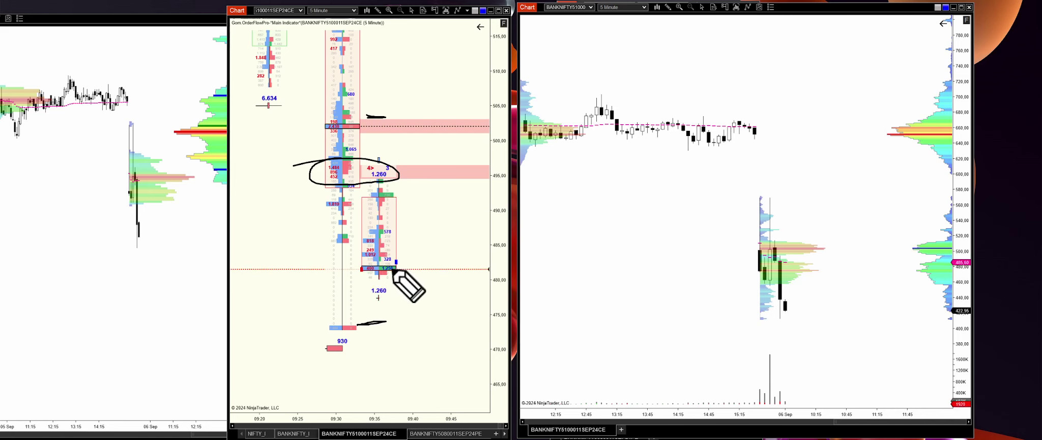
left_click_drag(373, 321, 386, 321)
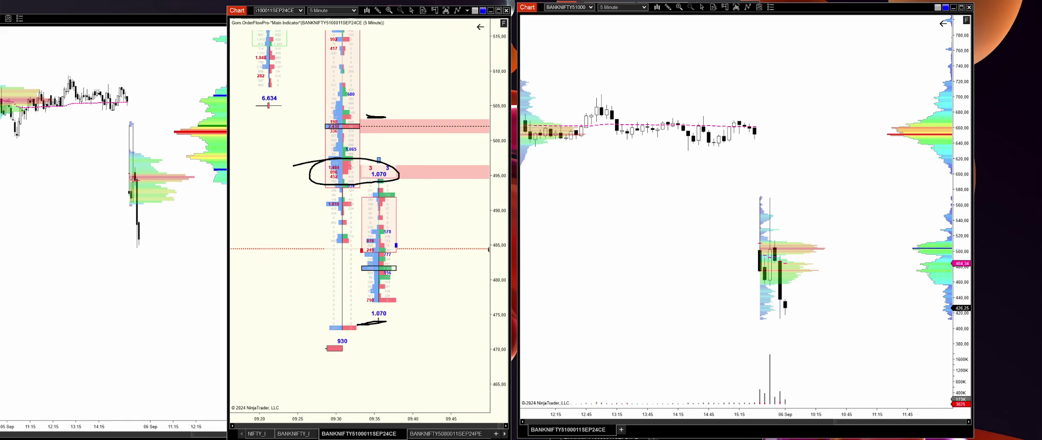
key("e")
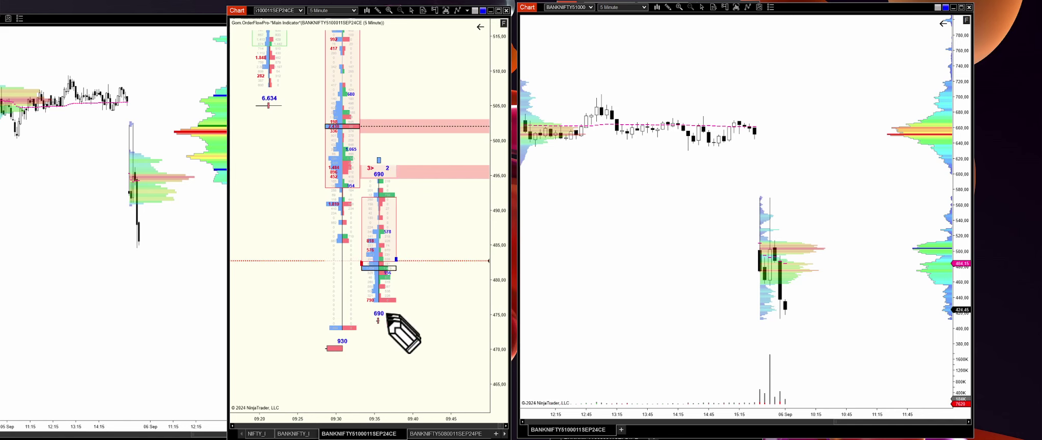
Circle the developing bar's lower volume cluster, draw level lines above it, at the bar's high and between the two sell zones, and clear the annotations
left_click_drag(385, 316, 388, 321)
mouse_move(382, 257)
left_mouse_down()
mouse_move(352, 275)
mouse_move(372, 299)
mouse_move(400, 267)
mouse_move(378, 259)
left_mouse_up()
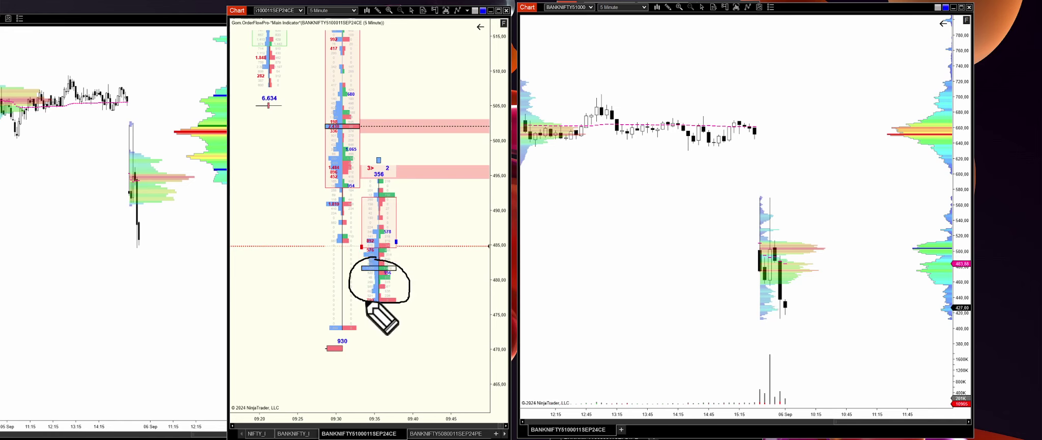
mouse_move(364, 238)
left_mouse_down()
mouse_move(399, 238)
mouse_move(359, 238)
left_mouse_up()
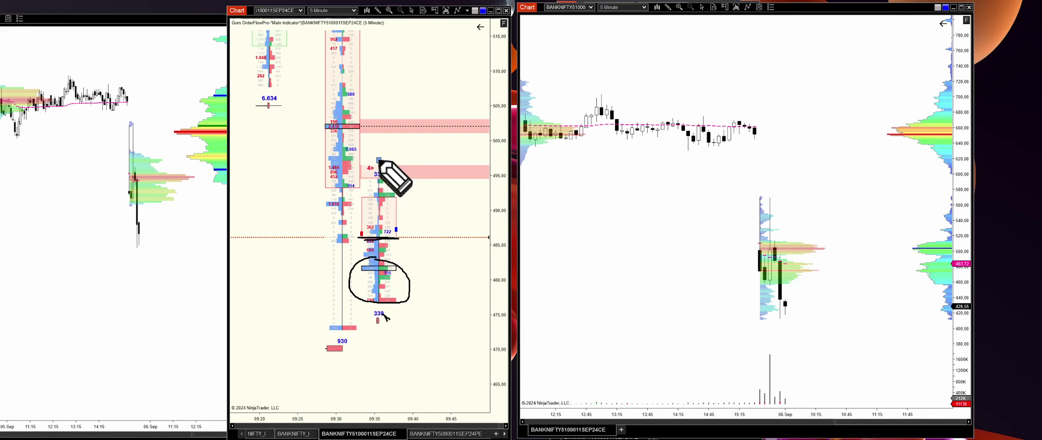
mouse_move(379, 160)
left_mouse_down()
mouse_move(410, 161)
mouse_move(382, 161)
left_mouse_up()
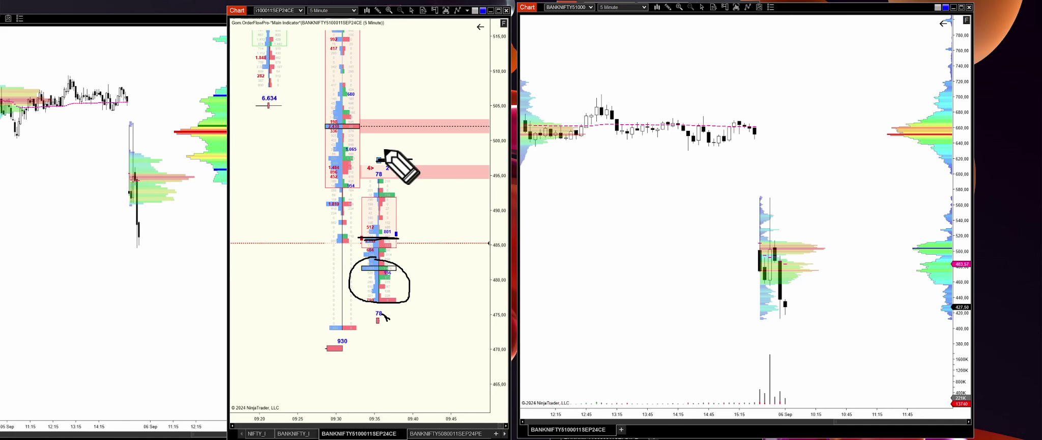
left_click_drag(325, 146, 423, 146)
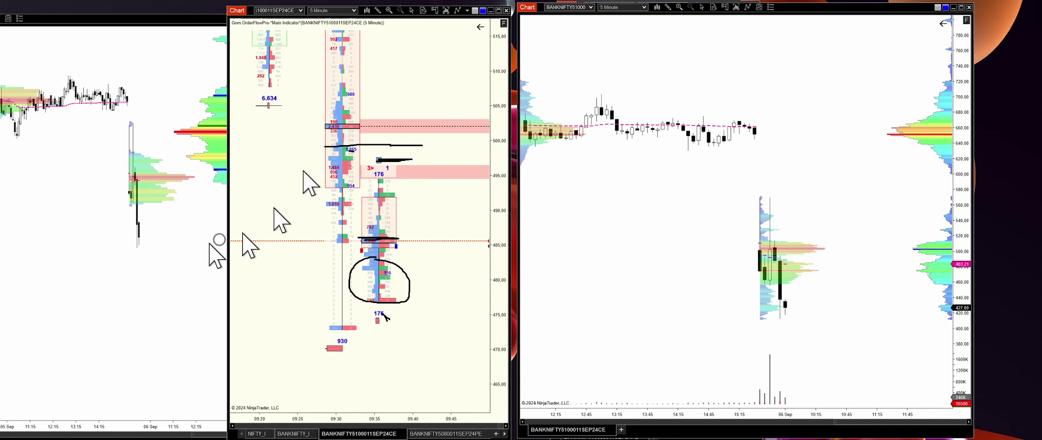
key("Escape")
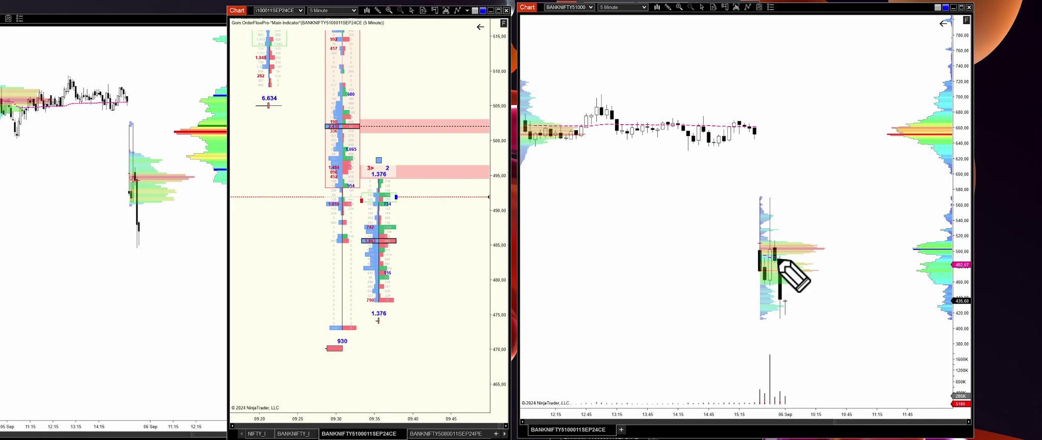
Draw level lines on the option chart at about 491 below the upper profile cluster, at the 06 Sep high near 570 and near 430
left_click_drag(779, 260, 819, 251)
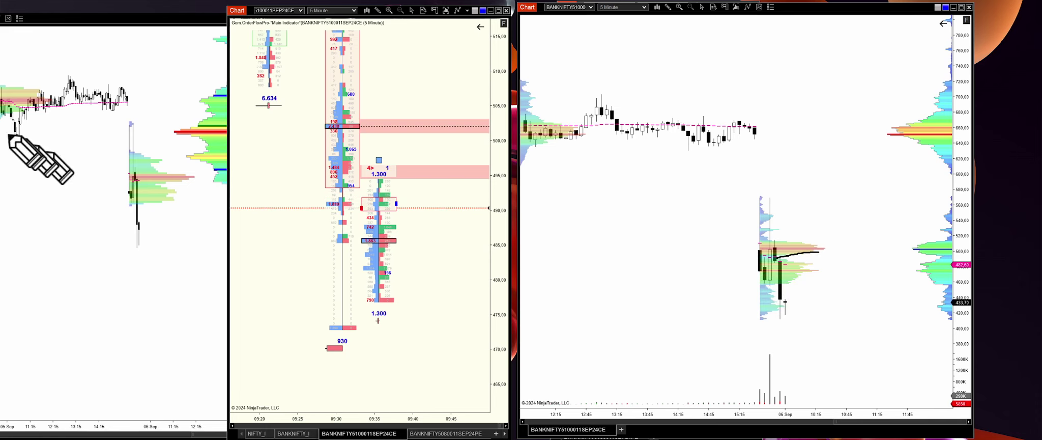
key("Escape")
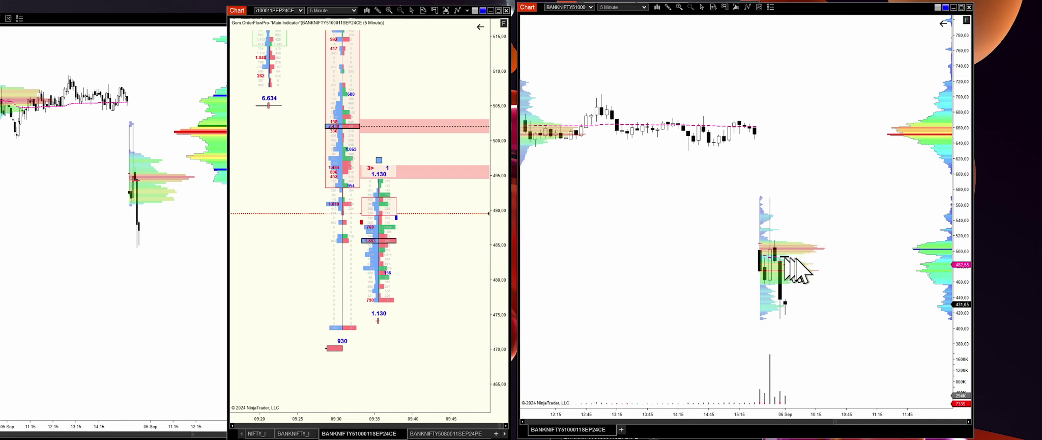
left_click_drag(782, 257, 931, 259)
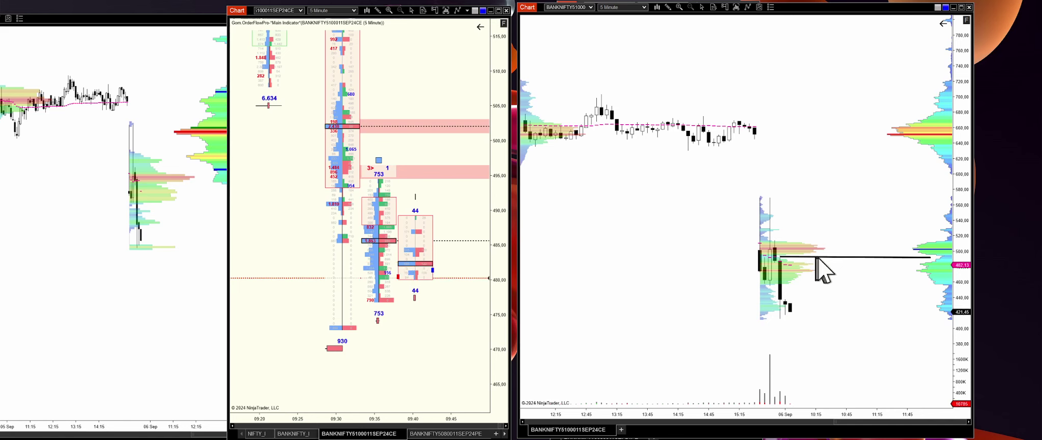
left_click_drag(775, 197, 809, 196)
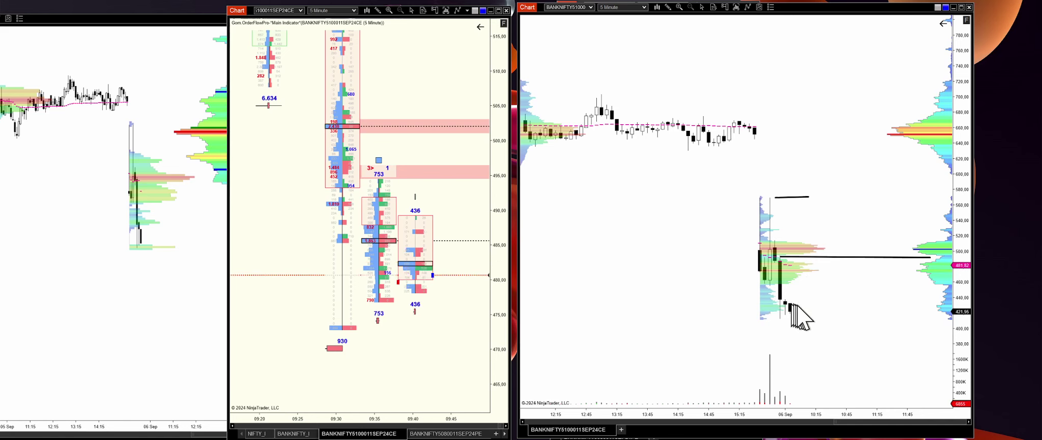
left_click_drag(796, 306, 879, 305)
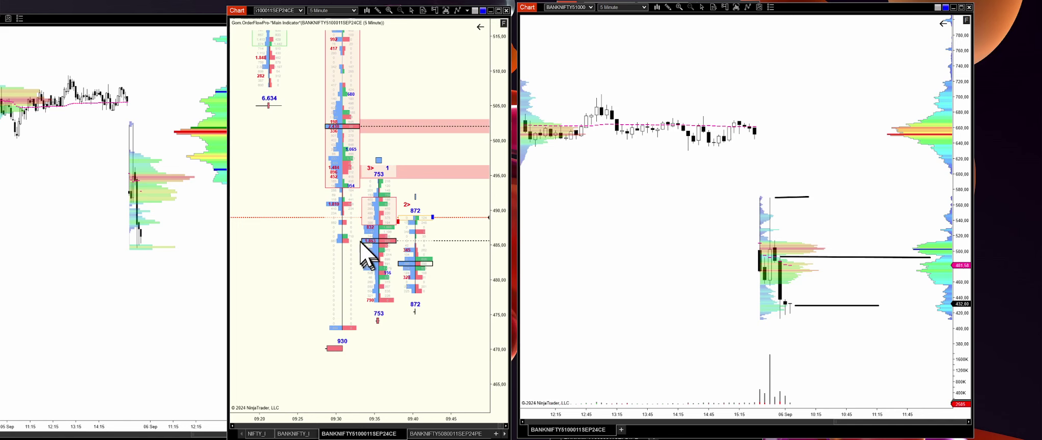
Draw level lines on the footprint chart at the 09:35 bar's marked high-volume row, at about 482 and at the 09:30 bar's low near 473
left_click_drag(360, 240, 481, 240)
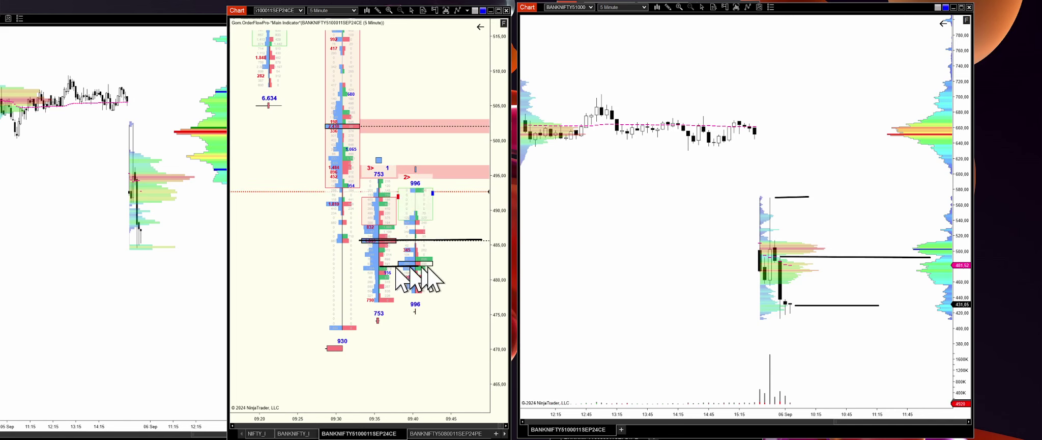
left_click_drag(428, 267, 482, 265)
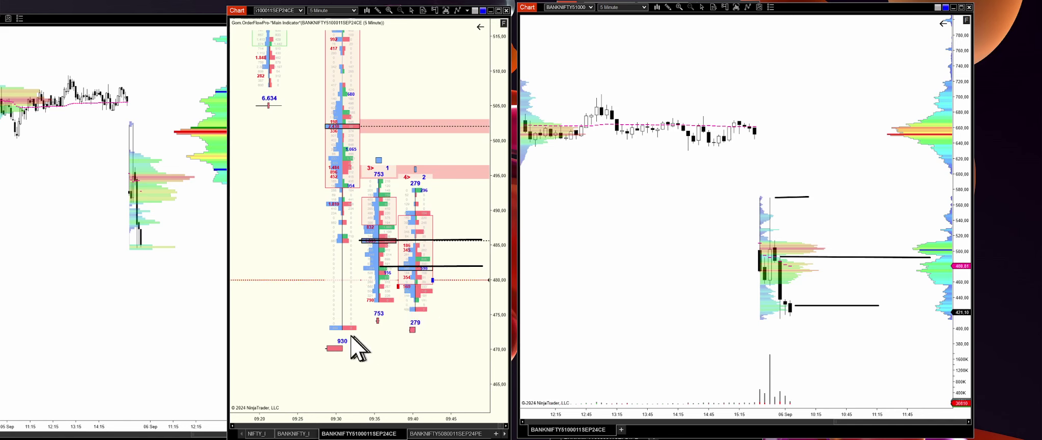
left_click_drag(353, 331, 460, 330)
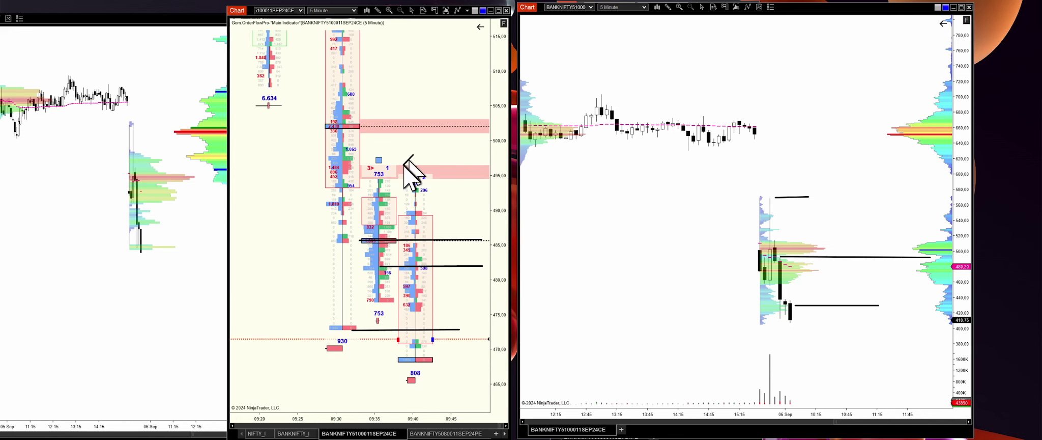
Mark the two shaded sell zones above the 09:40 bar with short slanted strokes and clear the annotations
left_click_drag(425, 160, 416, 168)
mouse_move(408, 102)
left_mouse_down()
mouse_move(394, 116)
mouse_move(412, 124)
left_mouse_up()
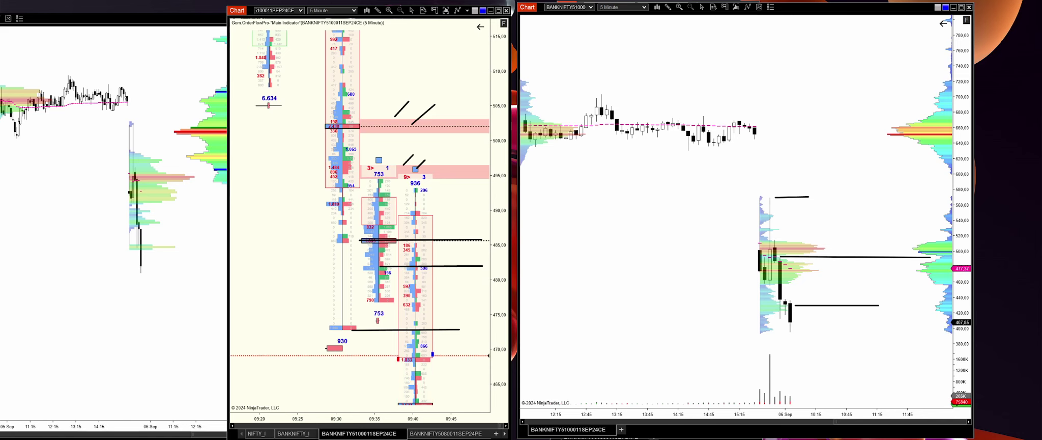
key("Escape")
Circle the 09:40 bar's two upper sell-imbalance clusters and draw level lines bounding the lower cluster and through the upper one
left_click(298, 201)
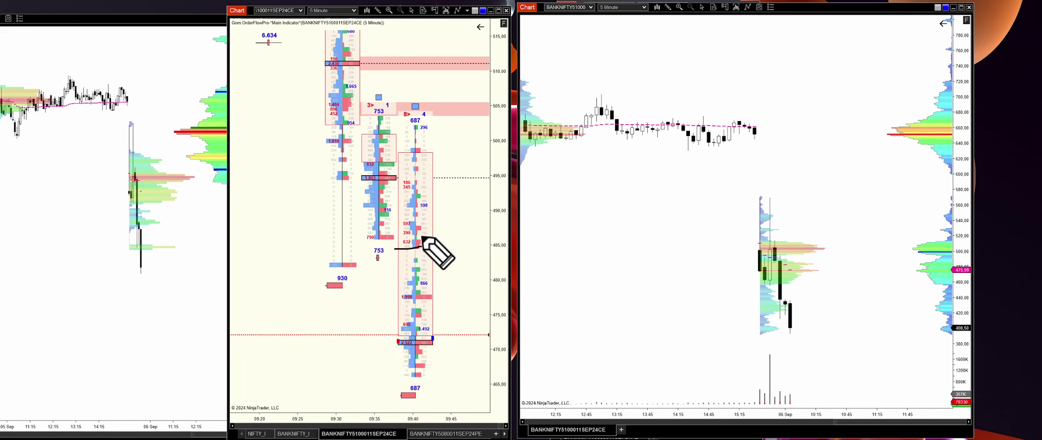
mouse_move(417, 215)
left_mouse_down()
mouse_move(403, 220)
mouse_move(403, 250)
mouse_move(411, 222)
left_mouse_up()
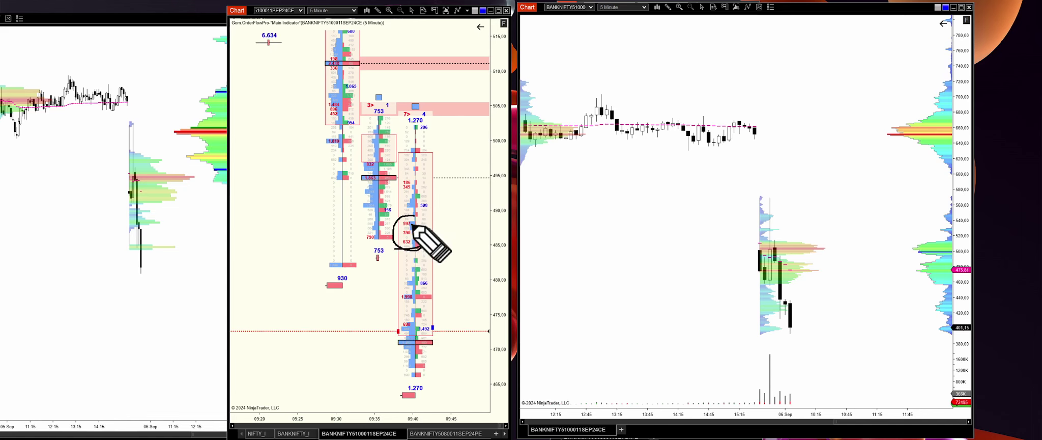
mouse_move(413, 177)
left_mouse_down()
mouse_move(398, 180)
mouse_move(406, 197)
mouse_move(406, 177)
left_mouse_up()
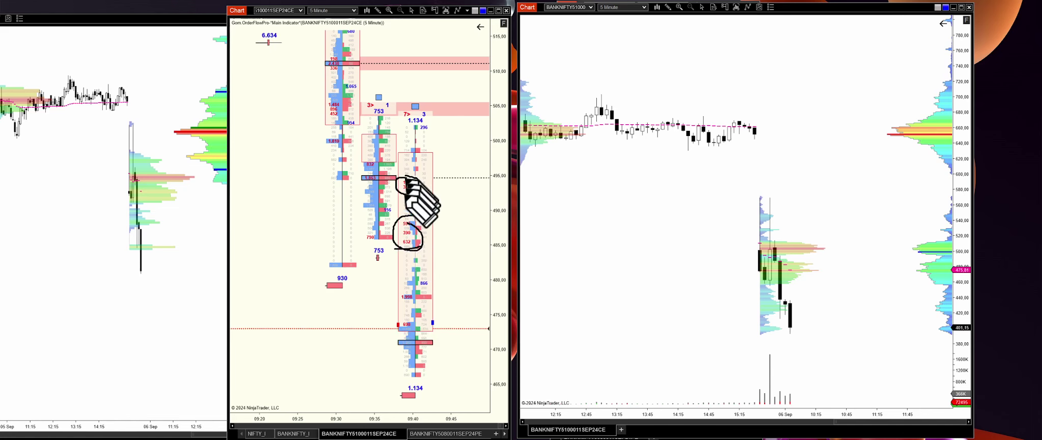
left_click_drag(398, 218, 430, 218)
left_click_drag(409, 186, 448, 185)
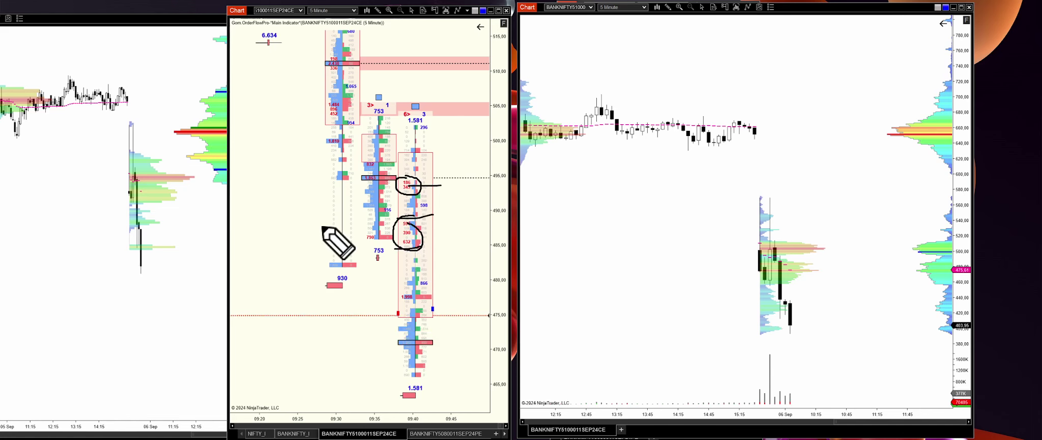